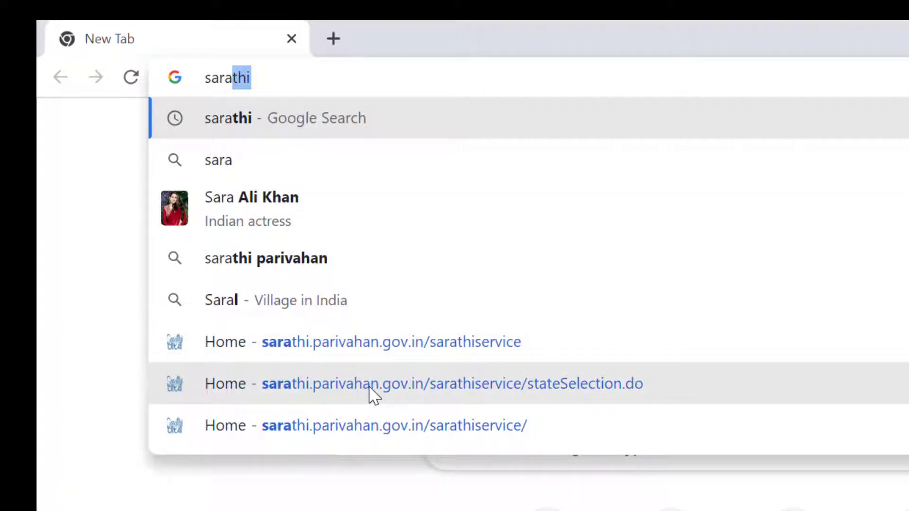
# Step: Open the Sarathi state-selection page and choose Jharkhand as the state
pyautogui.click(367, 391)
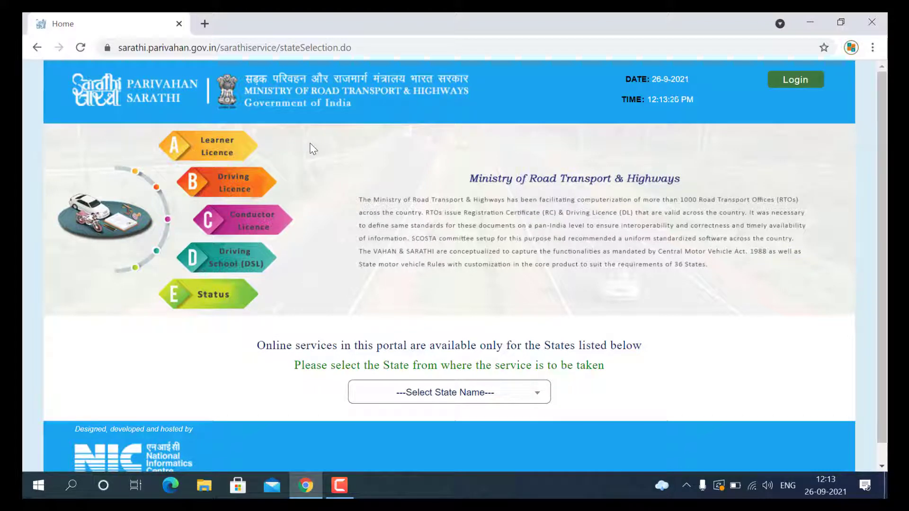
pyautogui.click(486, 401)
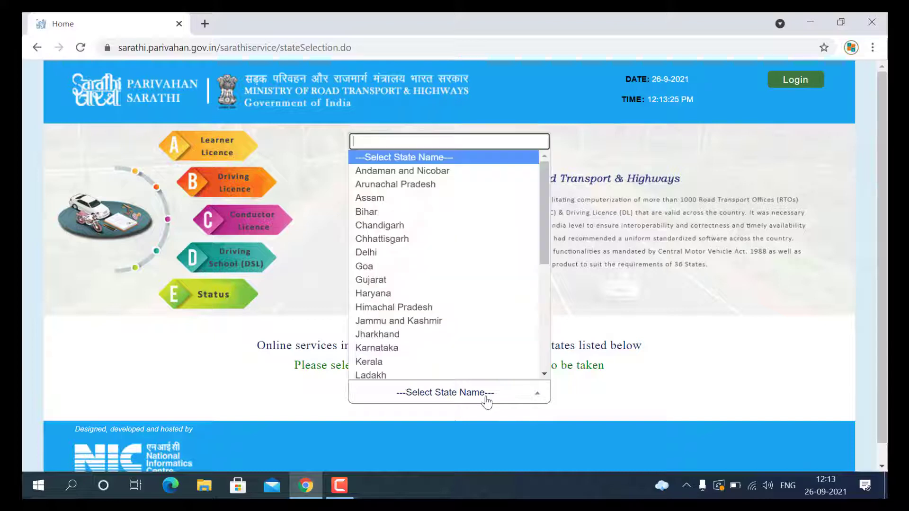
pyautogui.click(426, 337)
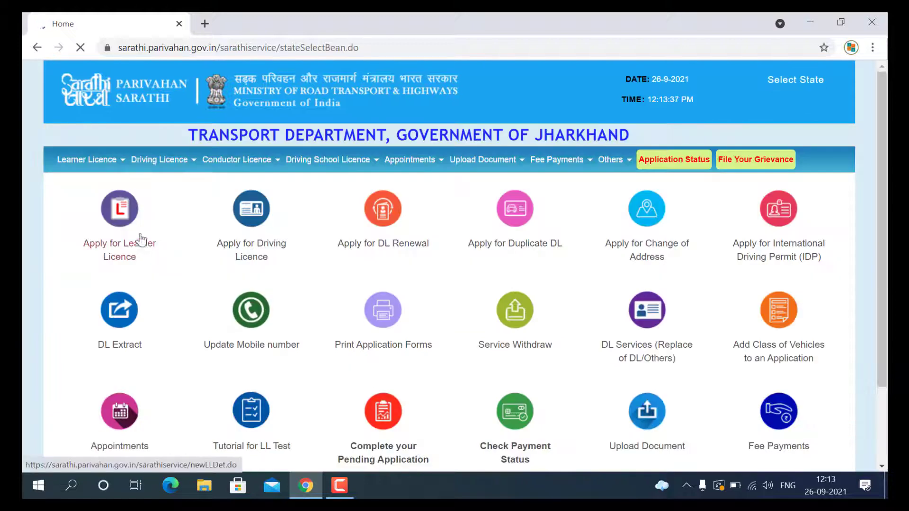
# Step: Start a new Learner Licence application from the Jharkhand services page
pyautogui.click(118, 216)
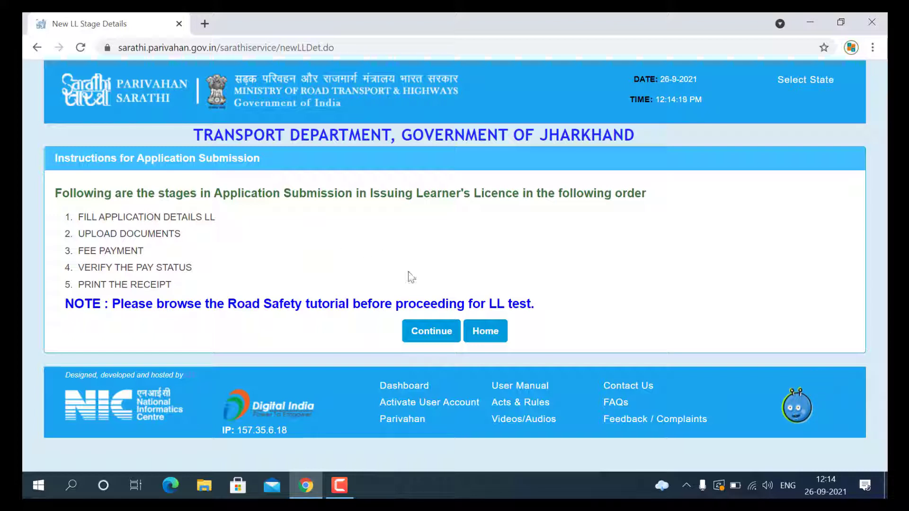
# Step: Continue past the stage instructions and submit with General as the applicant category
pyautogui.click(432, 334)
pyautogui.click(294, 197)
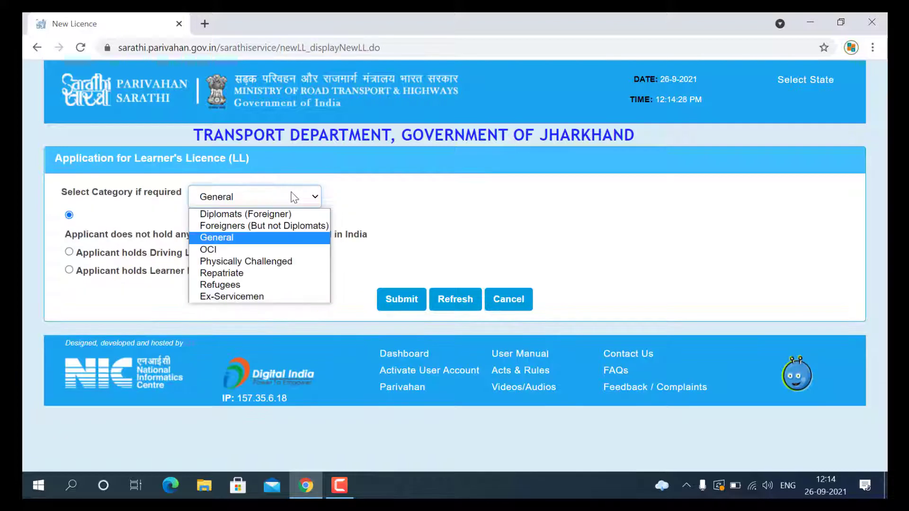
pyautogui.click(270, 237)
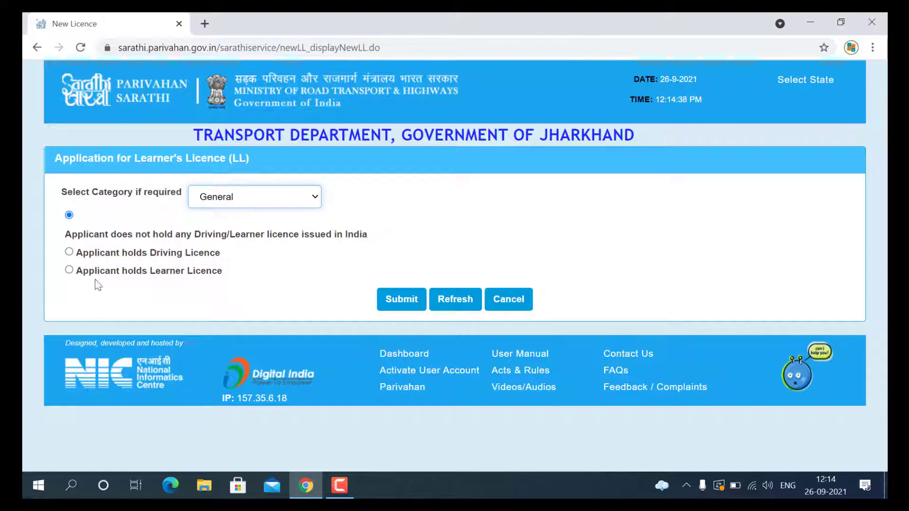
pyautogui.click(403, 301)
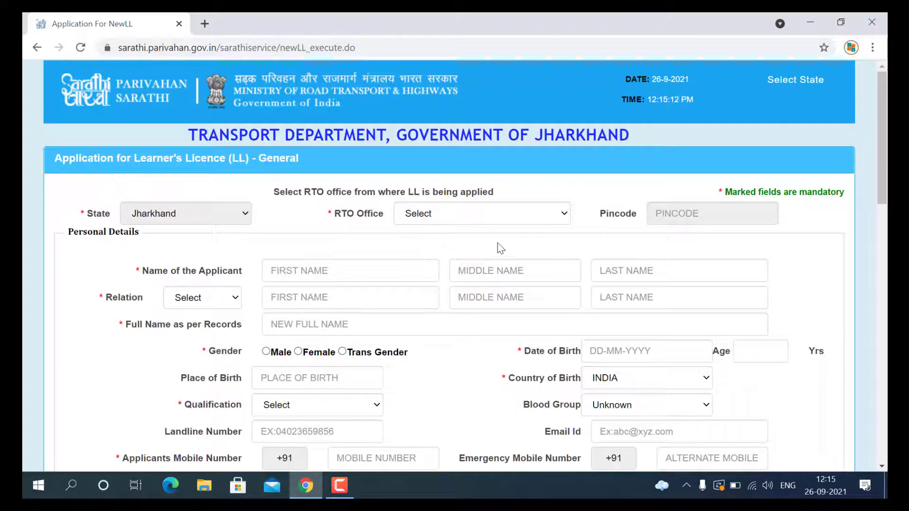
# Step: Choose DTO,DEOGHAR -- JH15 as the RTO office and enter the applicant's first, middle and last names
pyautogui.click(432, 217)
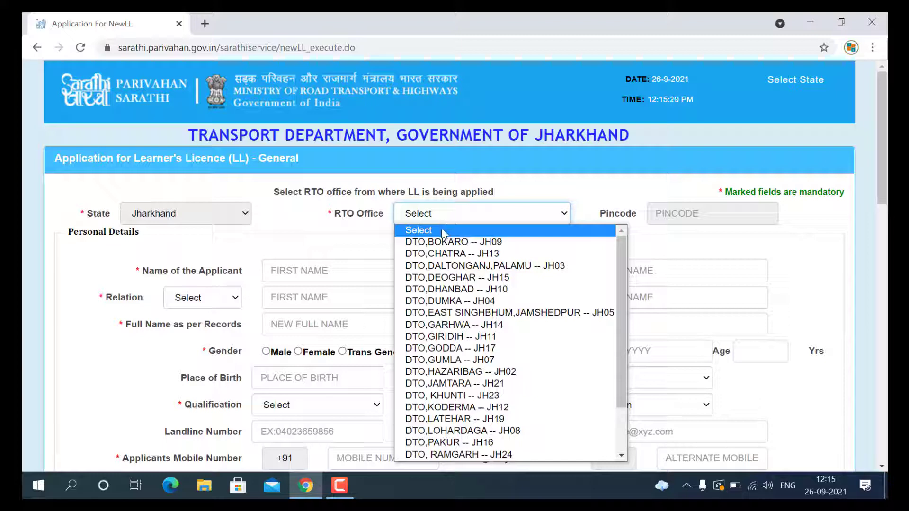
pyautogui.click(462, 279)
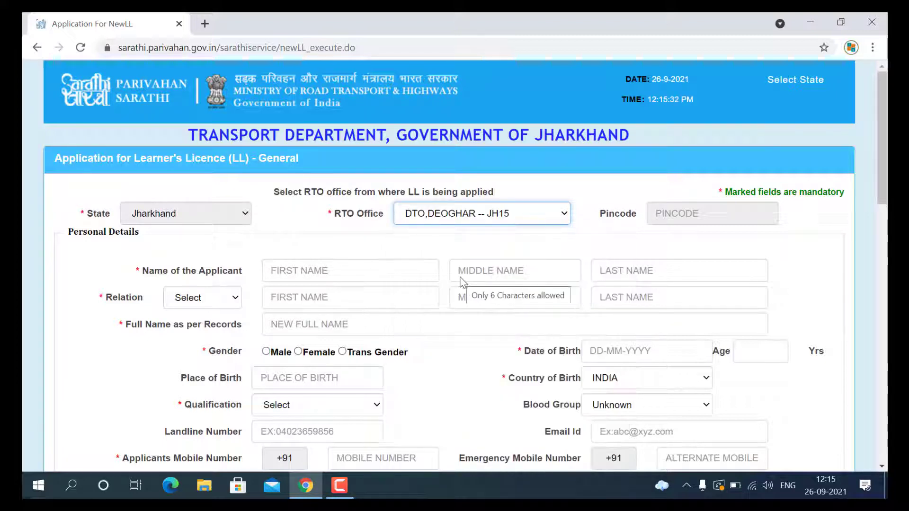
pyautogui.click(321, 273)
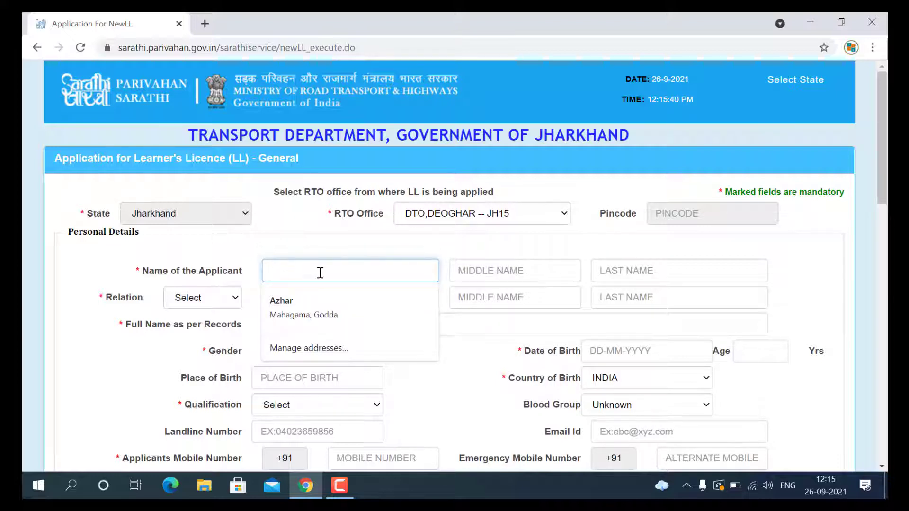
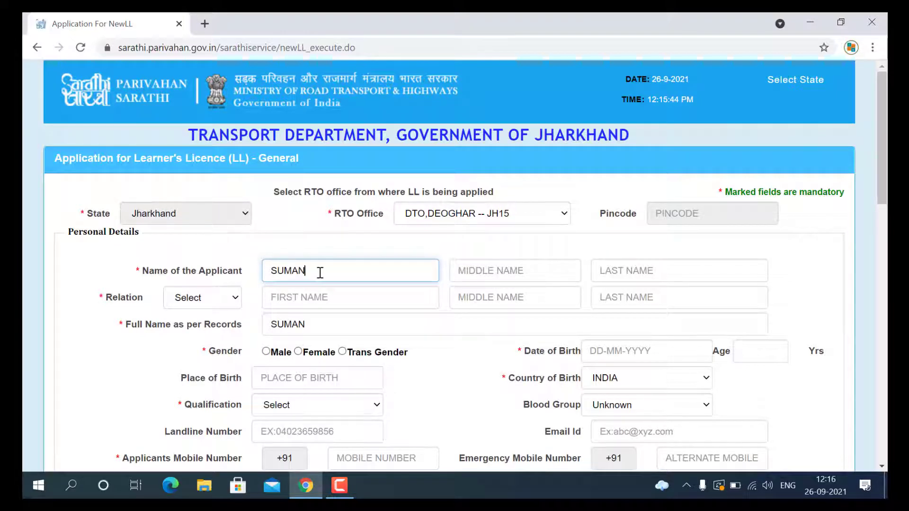
pyautogui.click(498, 265)
pyautogui.press('Tab')
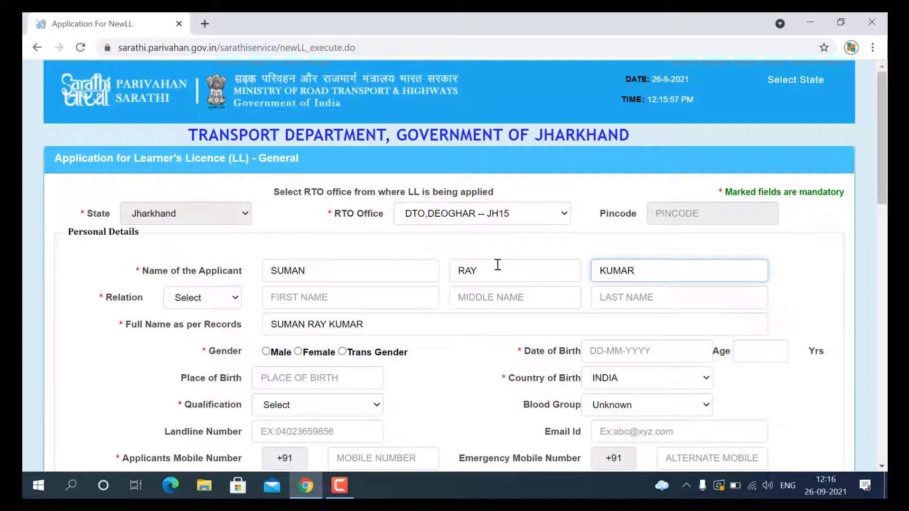
# Step: Set the relation to Father and begin entering the father's first name
pyautogui.click(230, 301)
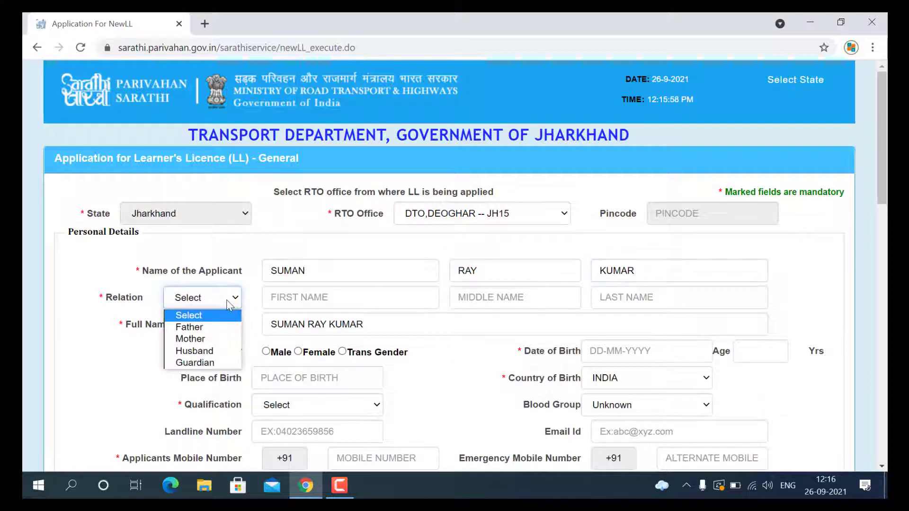
pyautogui.click(208, 329)
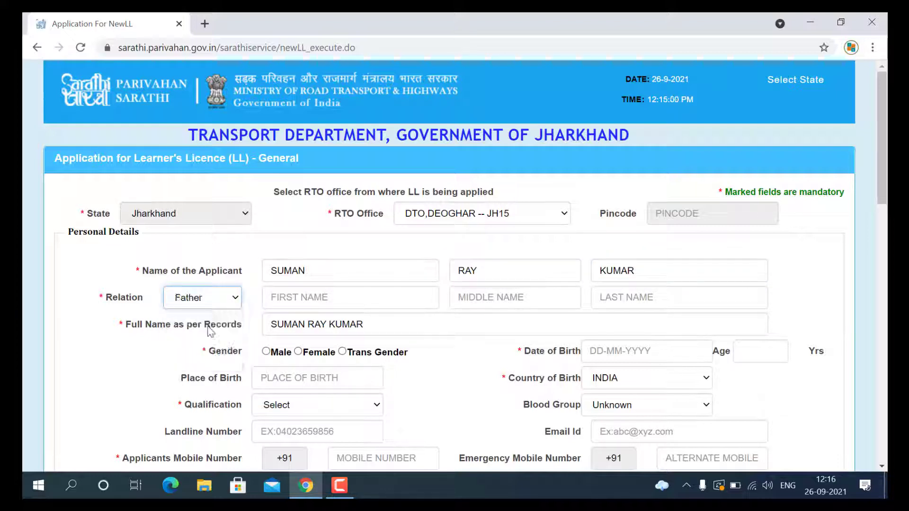
pyautogui.click(313, 299)
pyautogui.click(322, 323)
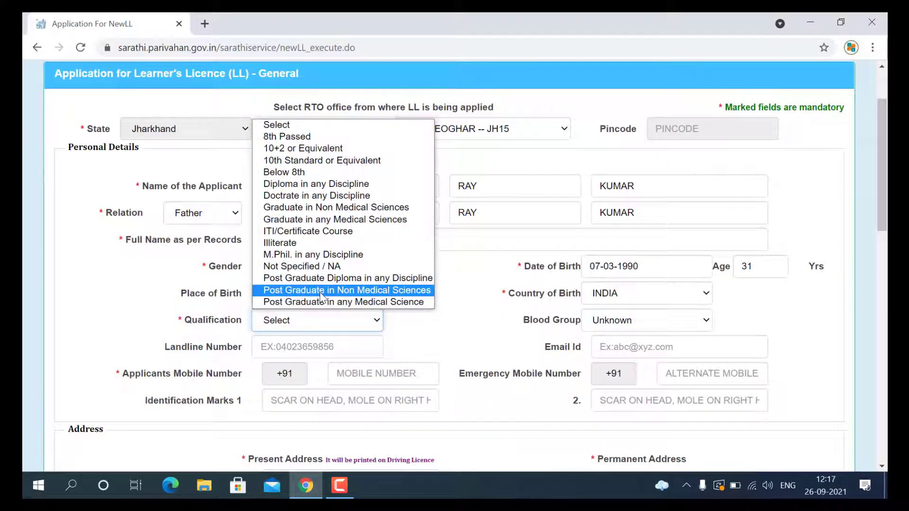
# Step: Set qualification to 8th Passed and blood group to A+
pyautogui.click(309, 138)
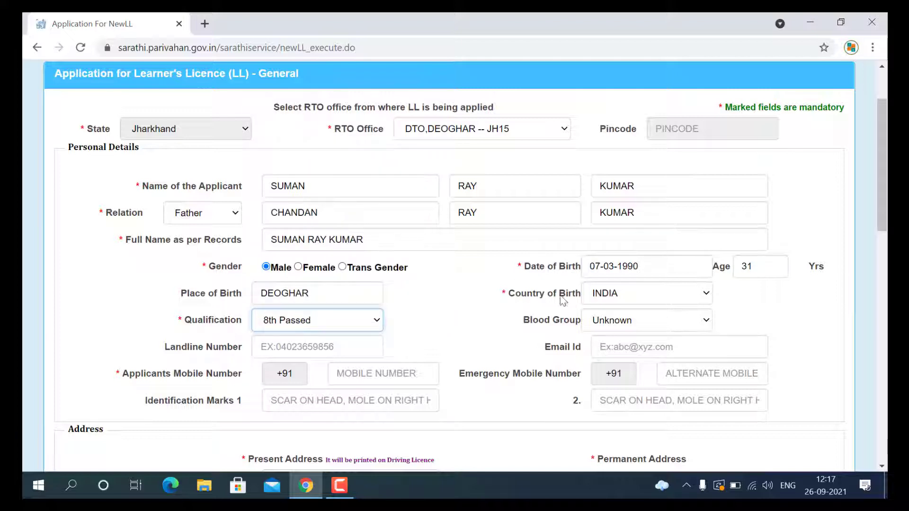
pyautogui.click(613, 322)
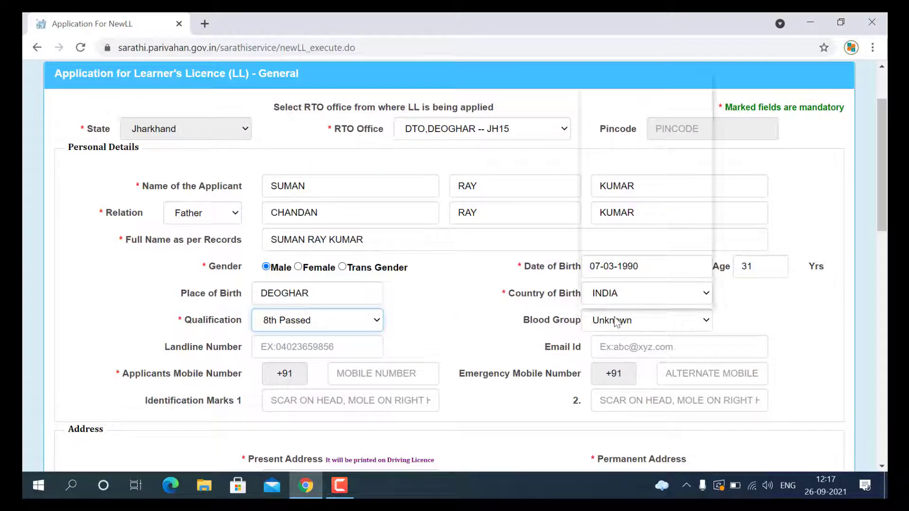
pyautogui.scroll(-1, 601, 201)
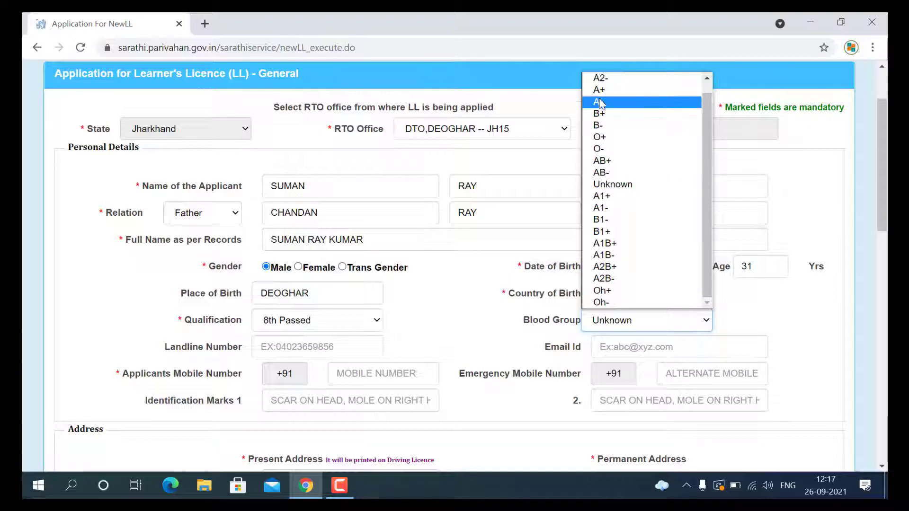
pyautogui.click(600, 89)
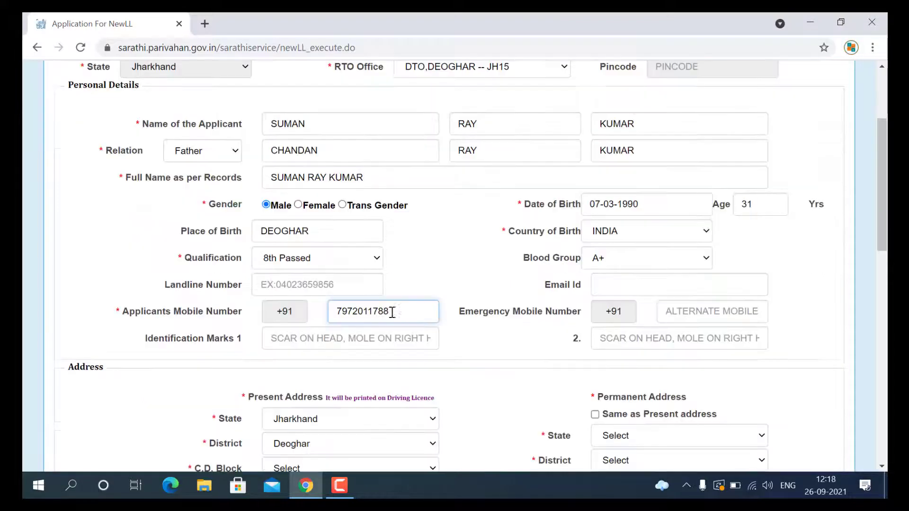
# Step: Enter 'OLE MARK ON RIGHT CHICK' as the first identification mark
pyautogui.click(364, 334)
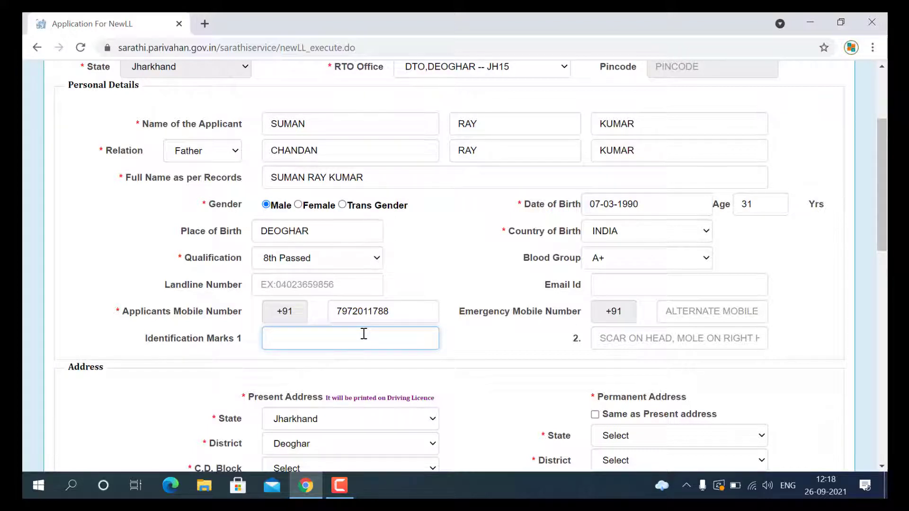
pyautogui.write('OLE MARK ON RIGHT CHICK')
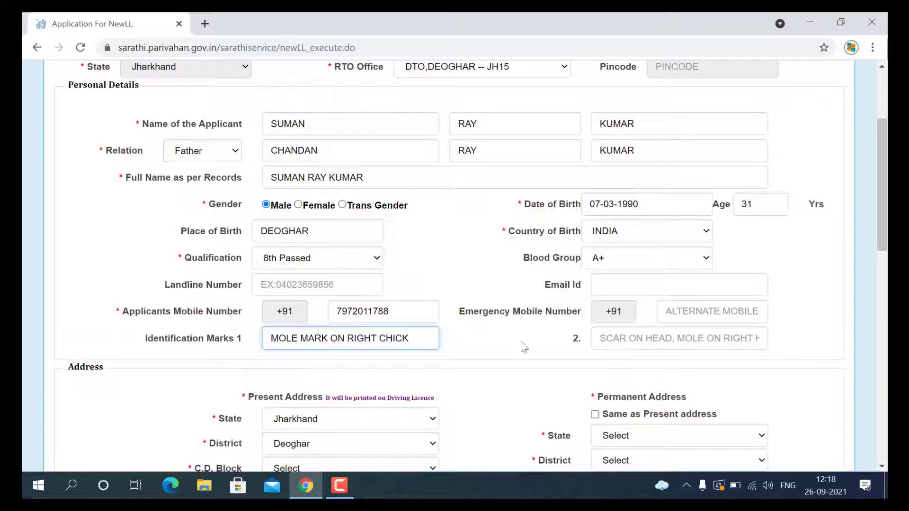
pyautogui.moveTo(882, 213); pyautogui.dragTo(880, 365)
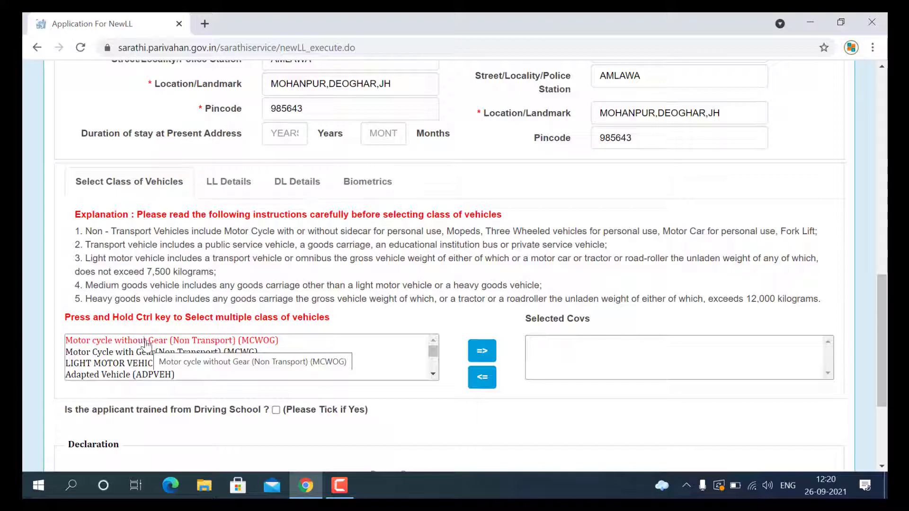
# Step: Add MCWG to the selected vehicle classes and submit the application
pyautogui.click(109, 356)
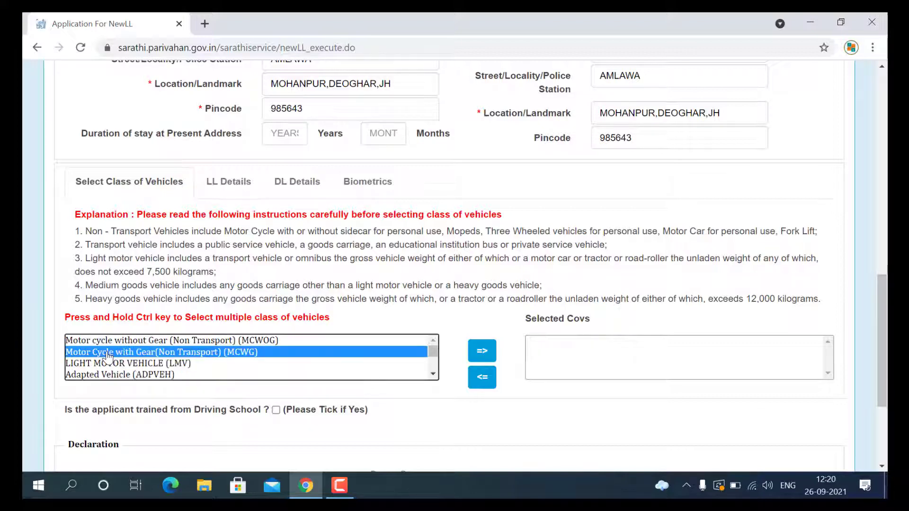
pyautogui.click(489, 354)
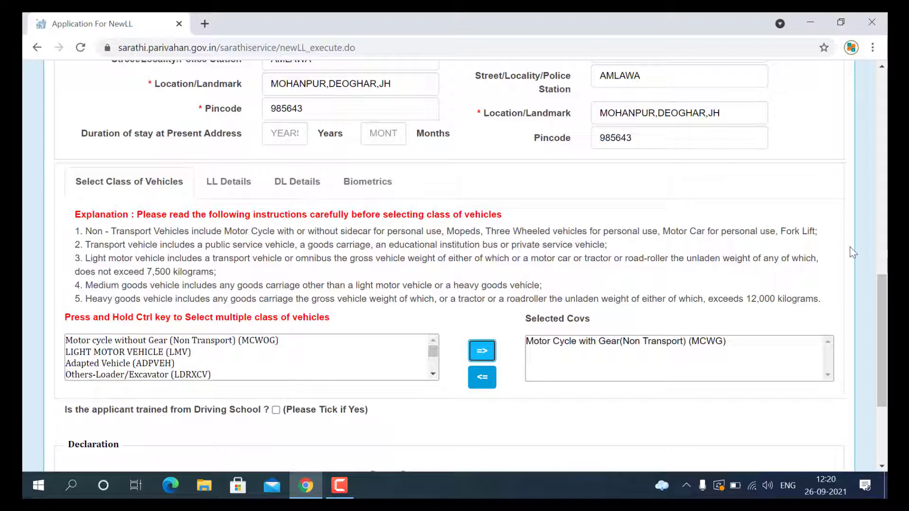
pyautogui.scroll(-4, 882, 303)
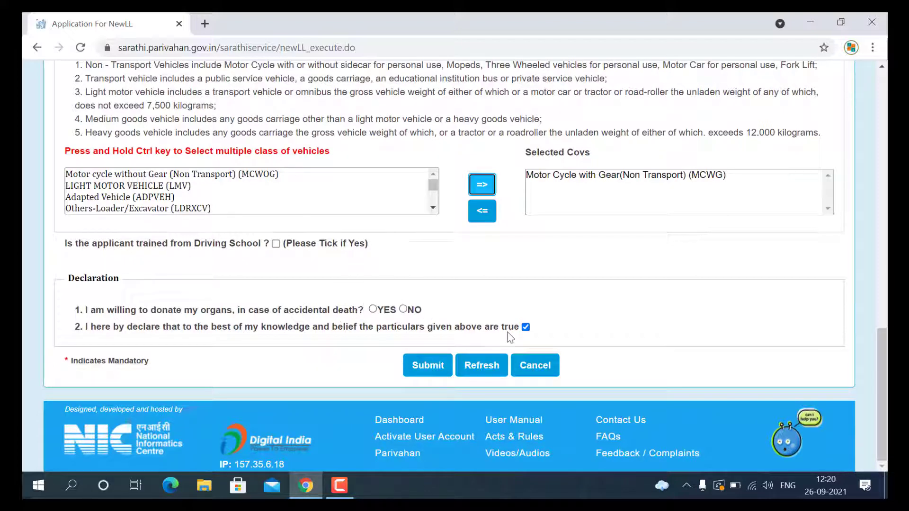
pyautogui.click(438, 373)
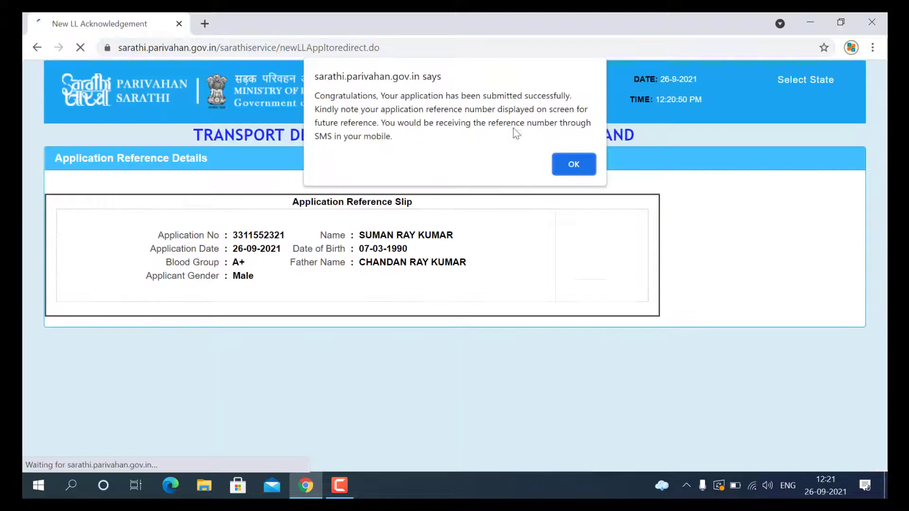
# Step: Dismiss the success alert and scroll through the New LL Acknowledgement slip
pyautogui.click(578, 168)
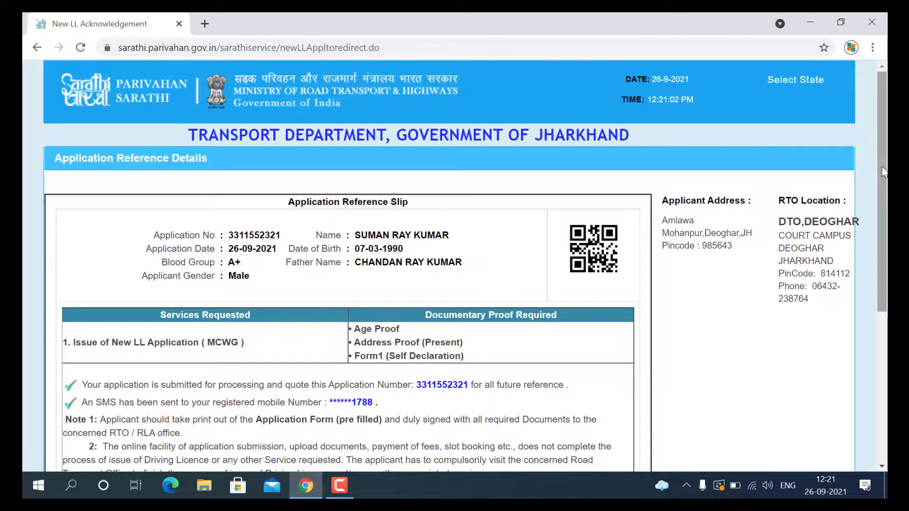
pyautogui.moveTo(883, 180); pyautogui.dragTo(885, 306)
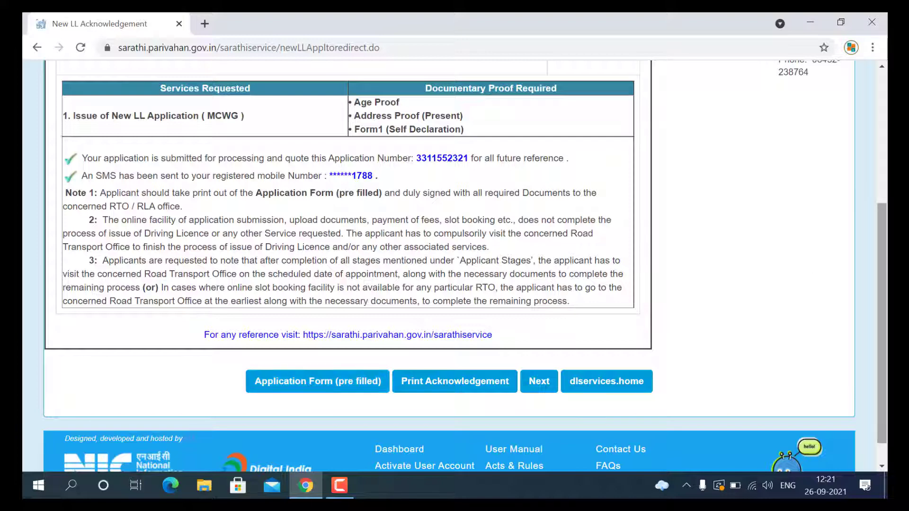
pyautogui.moveTo(878, 288)
pyautogui.mouseDown()
pyautogui.moveTo(869, 172)
pyautogui.moveTo(884, 302)
pyautogui.mouseUp()
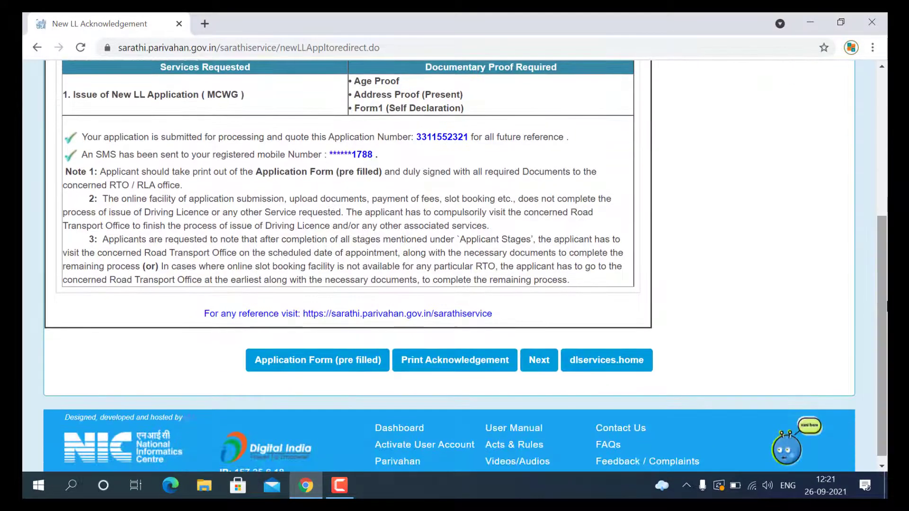
pyautogui.click(291, 364)
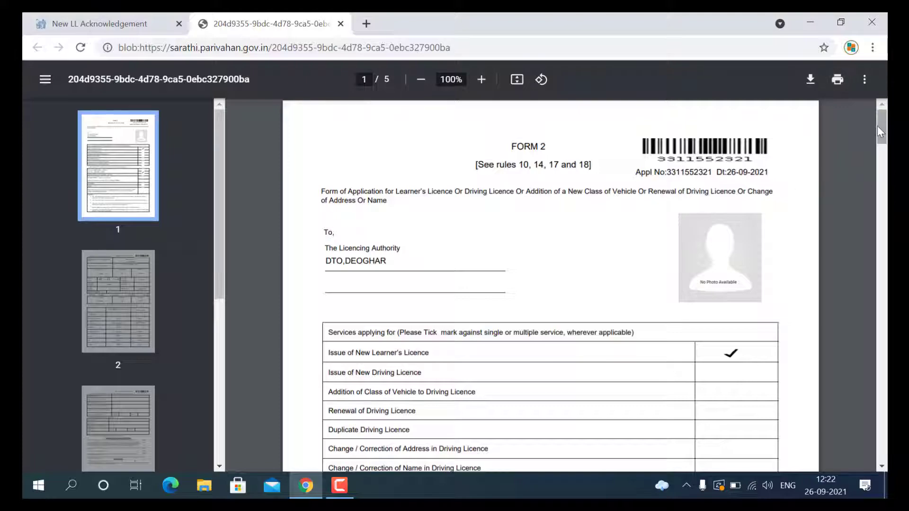
pyautogui.moveTo(880, 131); pyautogui.dragTo(850, 121)
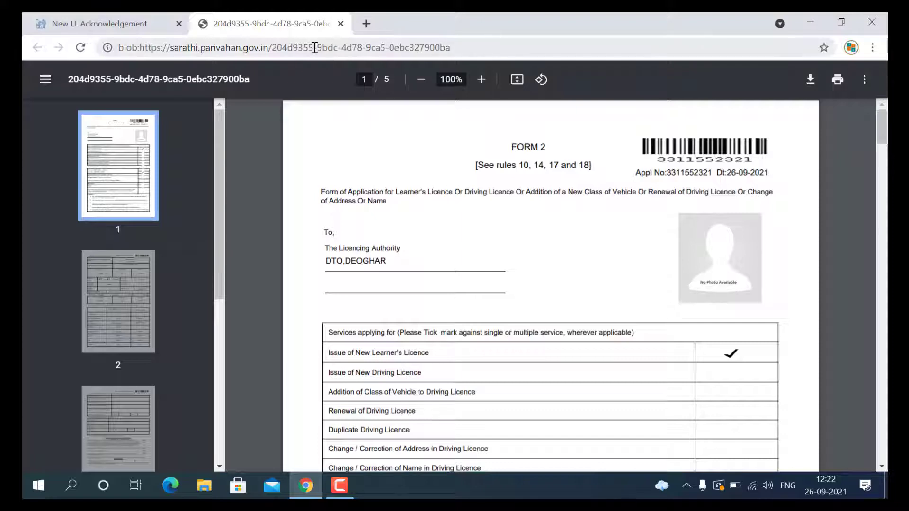
pyautogui.click(341, 23)
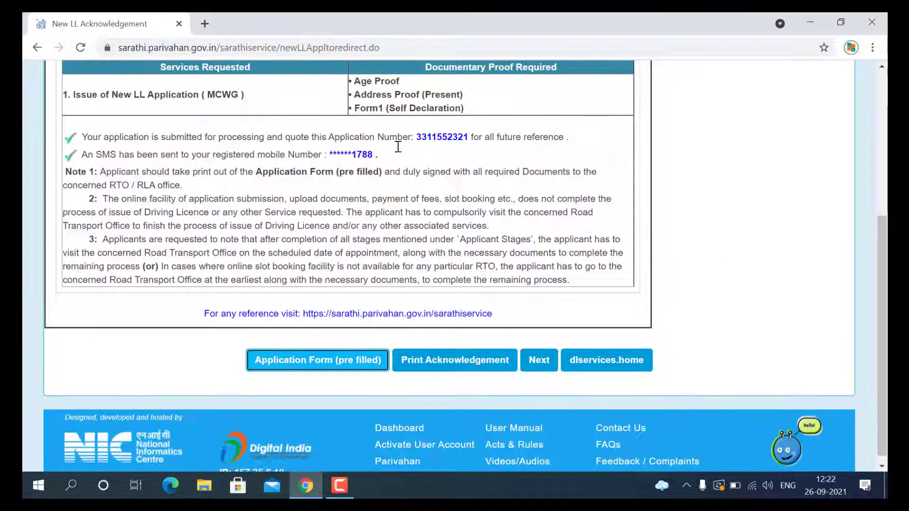
# Step: Move to the application status page and proceed to the Upload Documents stage
pyautogui.click(541, 362)
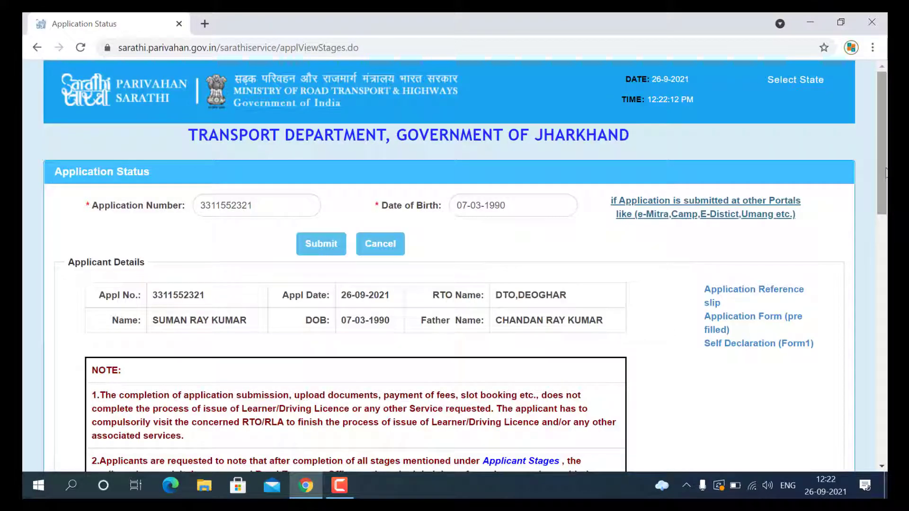
pyautogui.moveTo(886, 173); pyautogui.dragTo(883, 312)
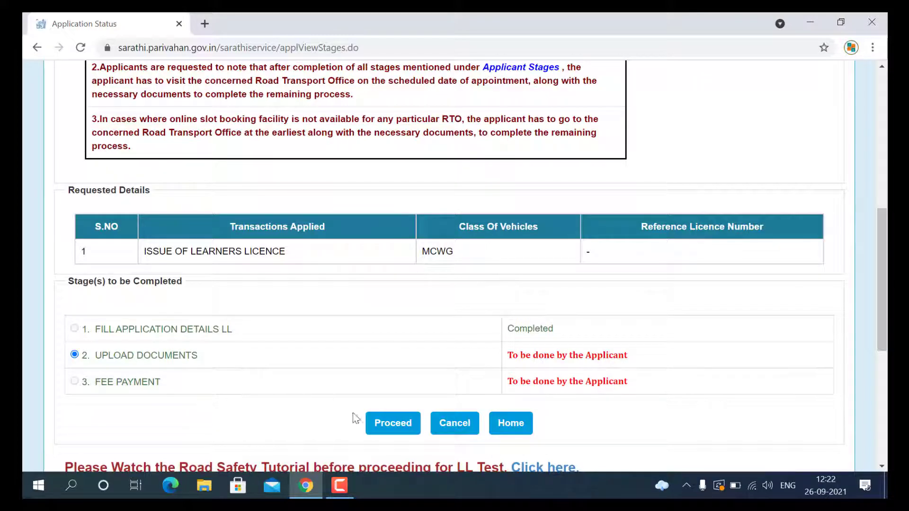
pyautogui.click(381, 423)
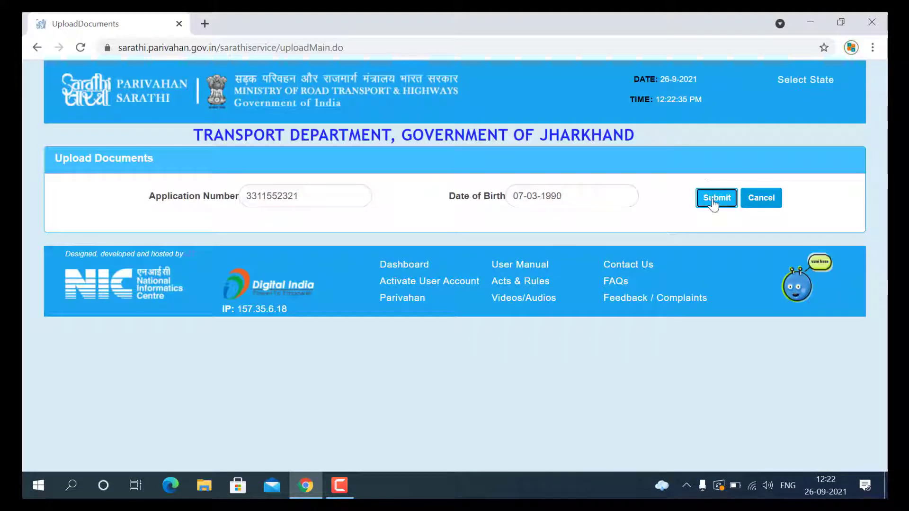
# Step: Fetch and confirm the applicant's details to begin document uploads
pyautogui.click(715, 199)
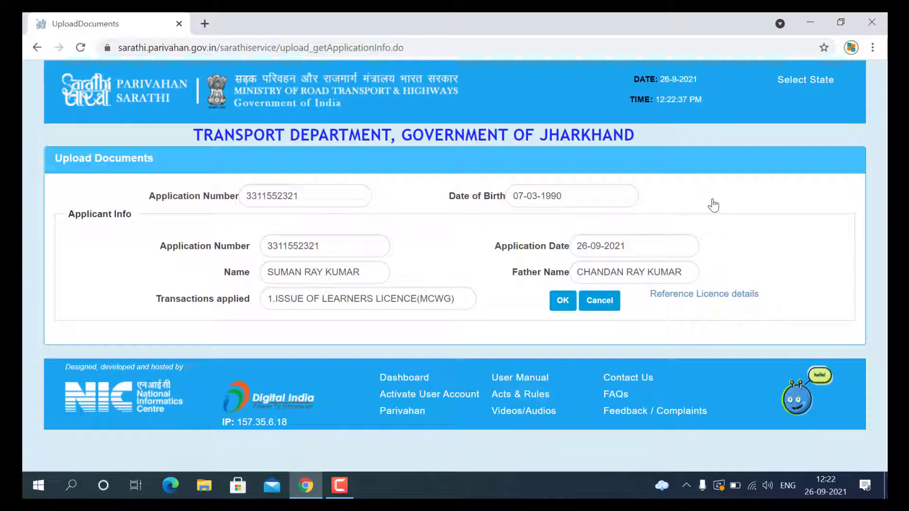
pyautogui.click(563, 301)
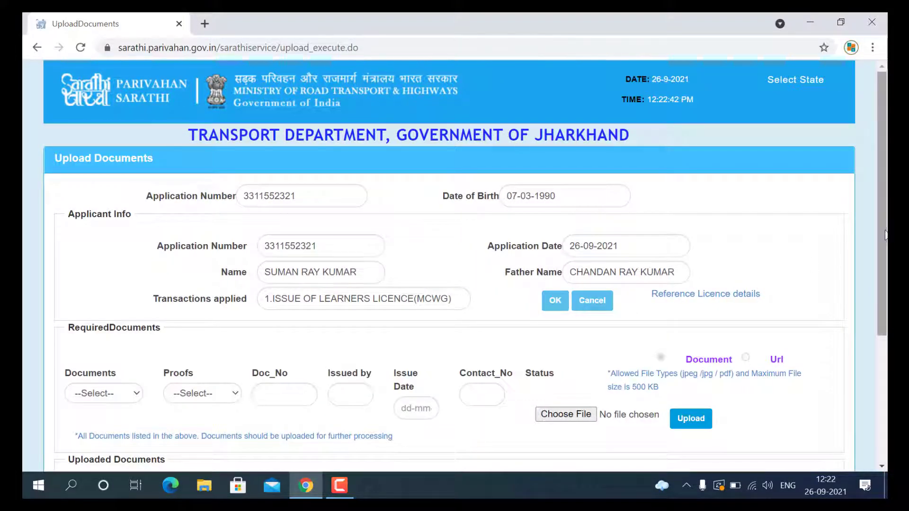
pyautogui.moveTo(884, 231); pyautogui.dragTo(877, 270)
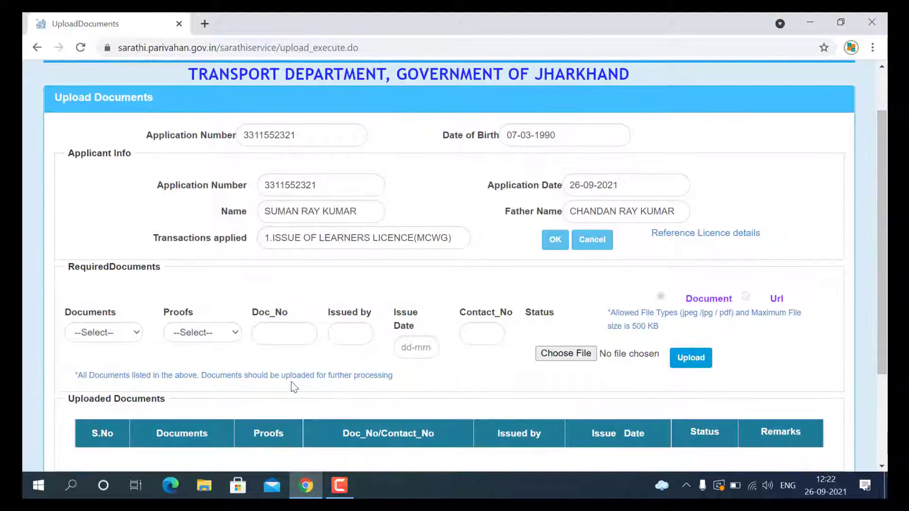
# Step: Upload a PAN Card file as the Age Proof and confirm it
pyautogui.click(115, 334)
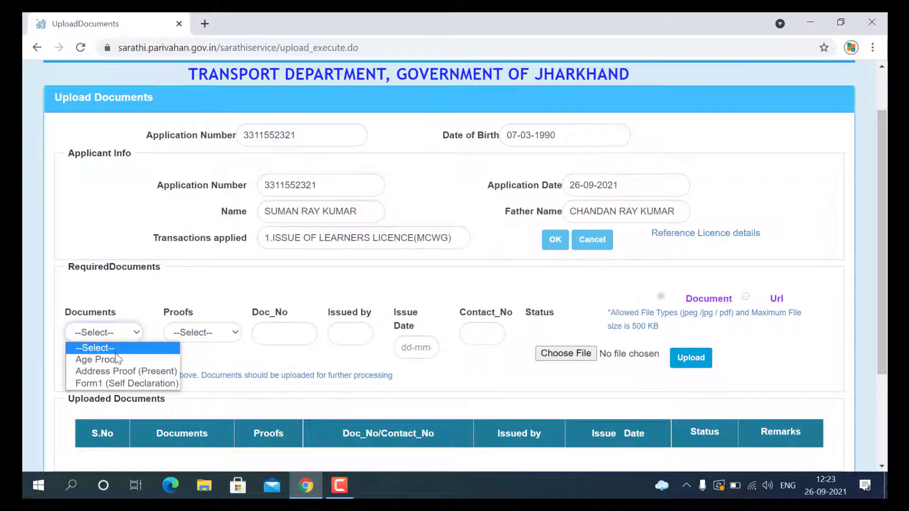
pyautogui.click(116, 359)
pyautogui.click(183, 335)
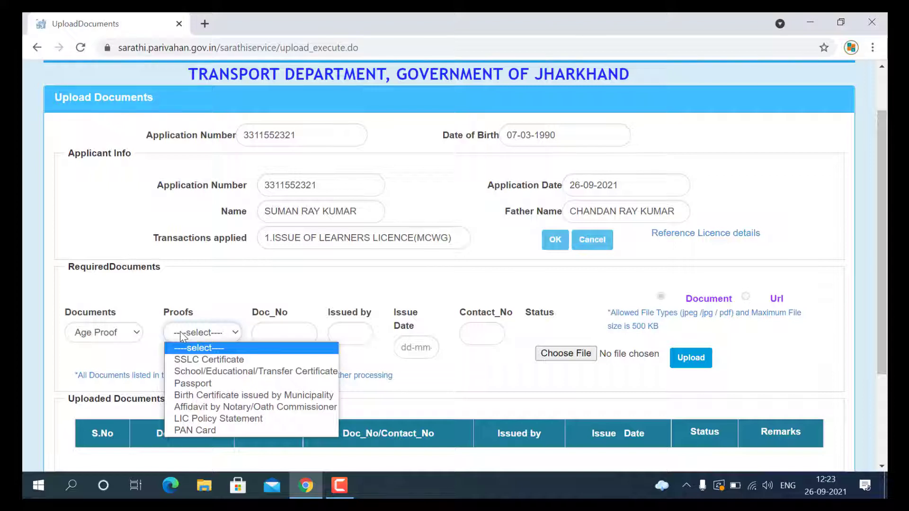
pyautogui.click(183, 430)
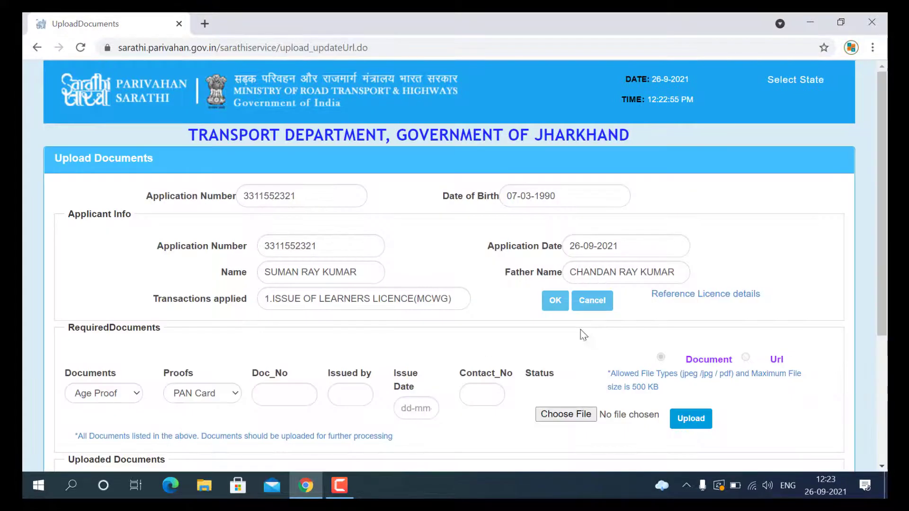
pyautogui.scroll(-1, 758, 307)
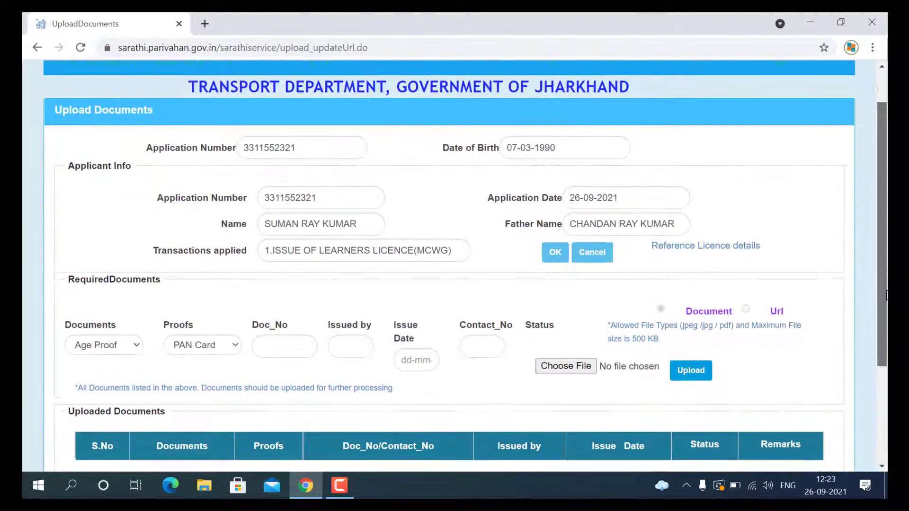
pyautogui.click(568, 363)
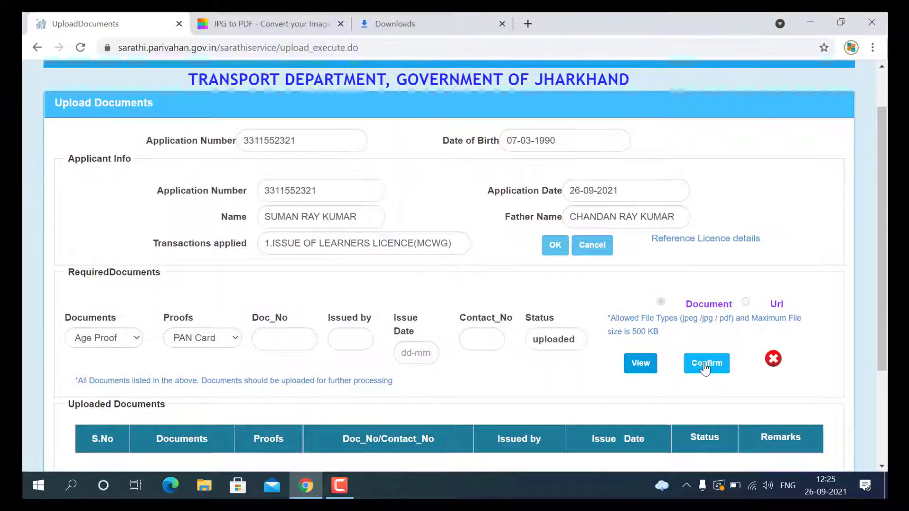
pyautogui.click(705, 364)
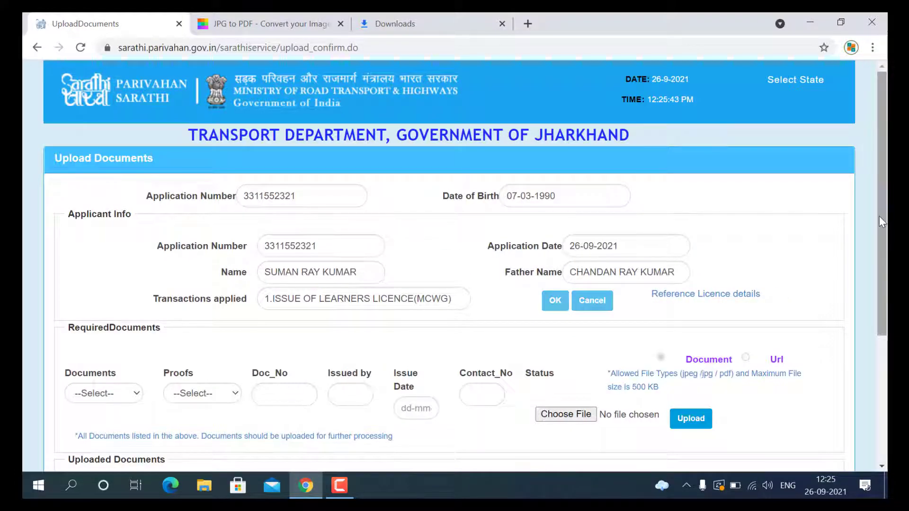
# Step: Add Aadhar Card With DOB as the Address Proof (Present)
pyautogui.moveTo(878, 217); pyautogui.dragTo(873, 279)
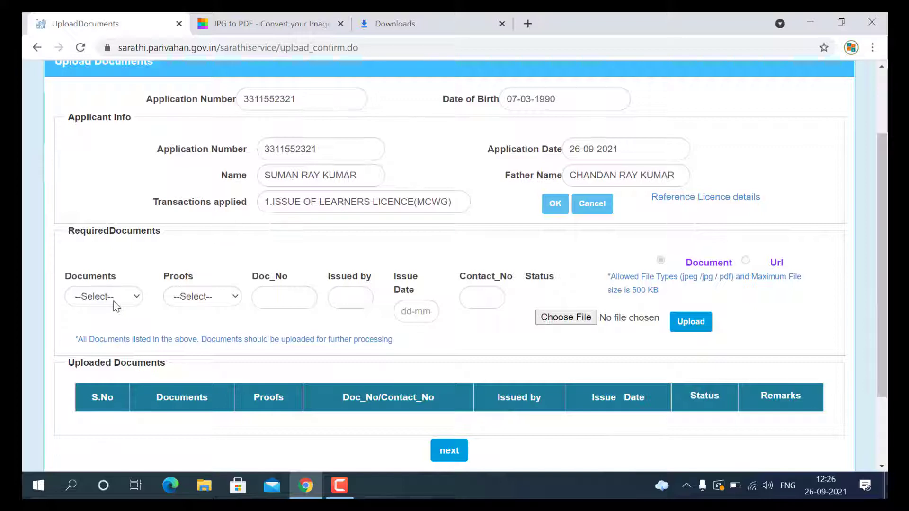
pyautogui.click(113, 302)
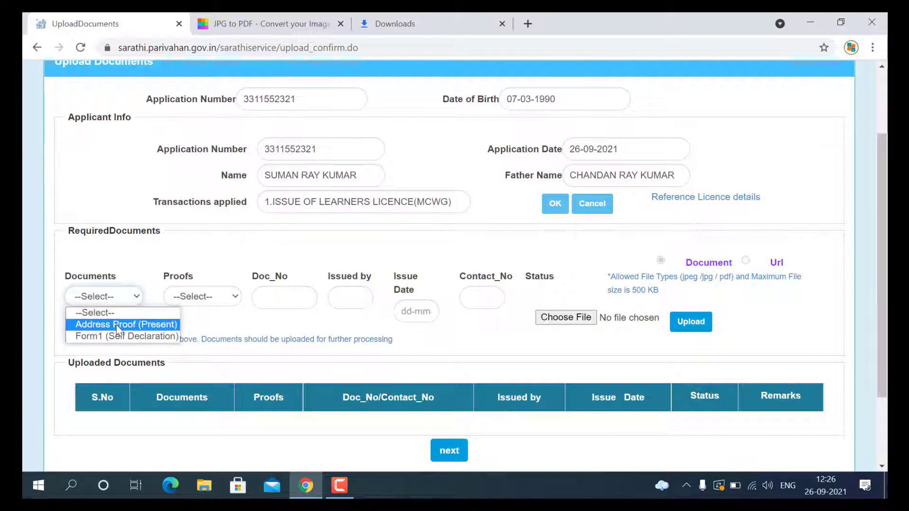
pyautogui.click(119, 325)
pyautogui.click(205, 301)
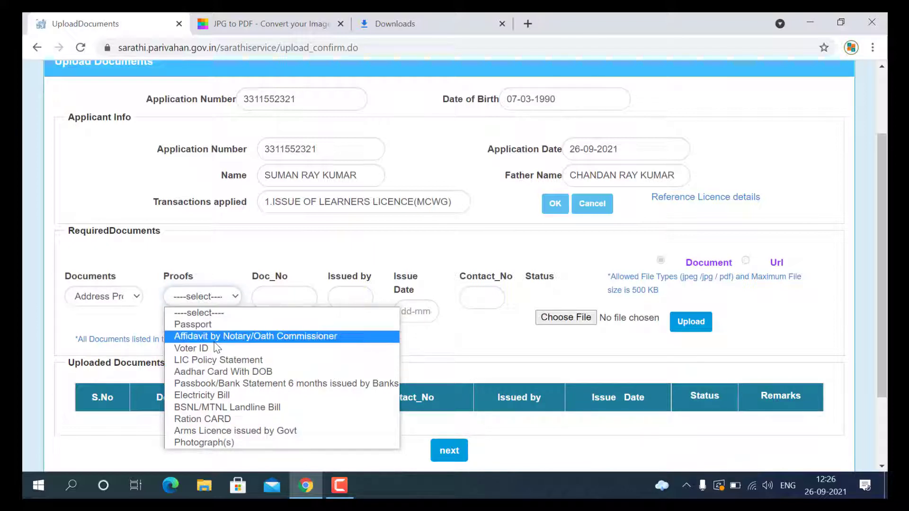
pyautogui.click(224, 372)
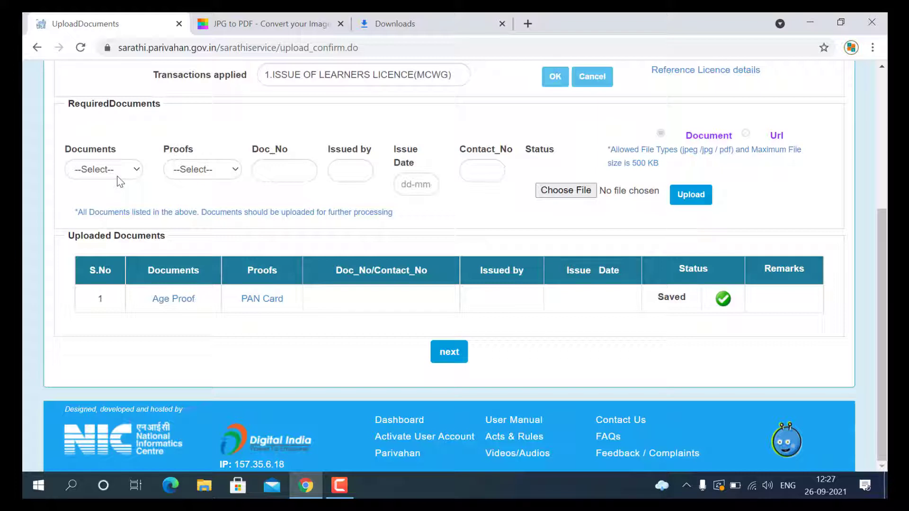
# Step: Add Form1 (Self Declaration) as document and proof, then continue to application status
pyautogui.click(117, 175)
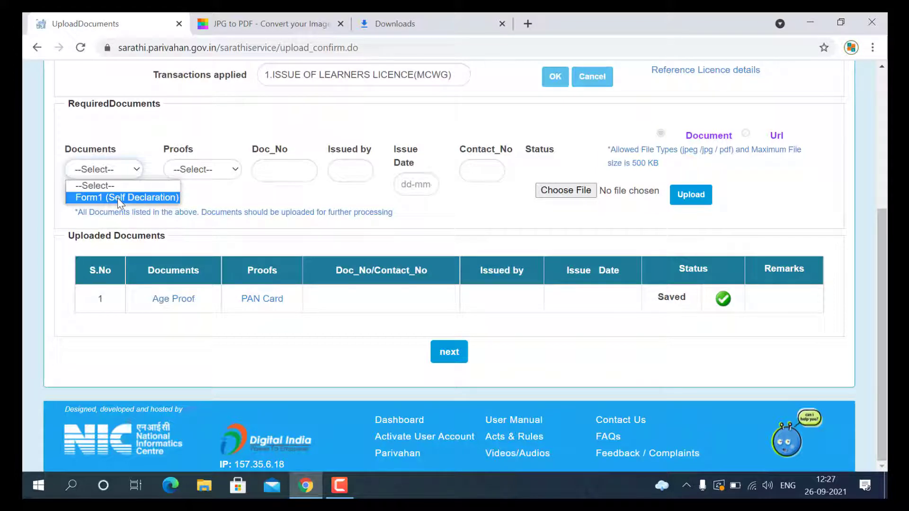
pyautogui.click(117, 198)
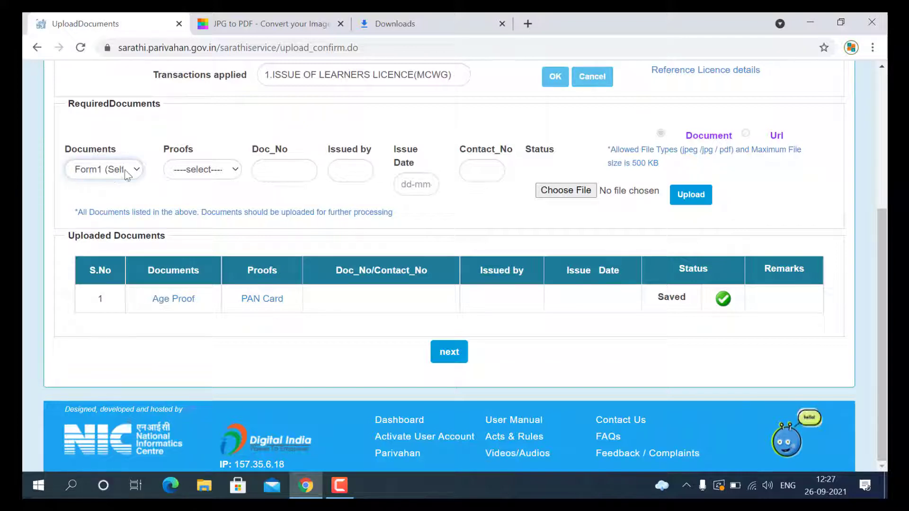
pyautogui.click(202, 172)
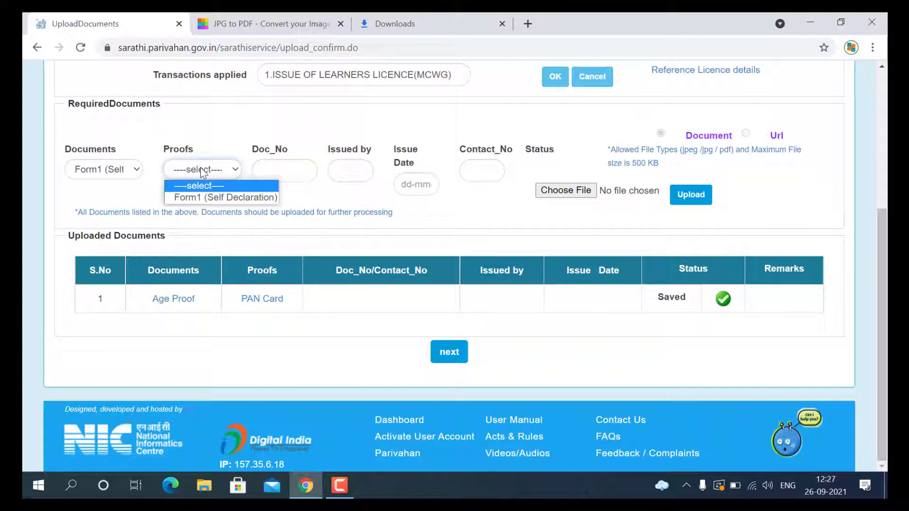
pyautogui.click(209, 198)
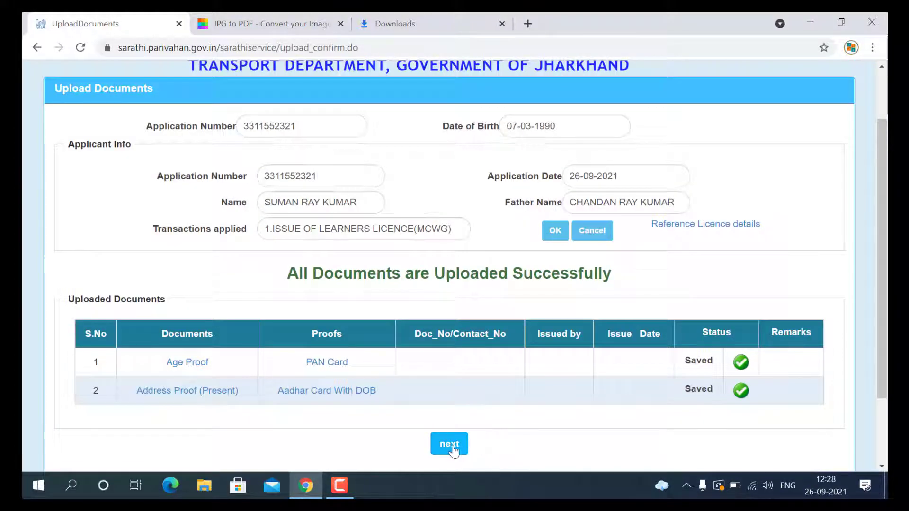
pyautogui.click(450, 444)
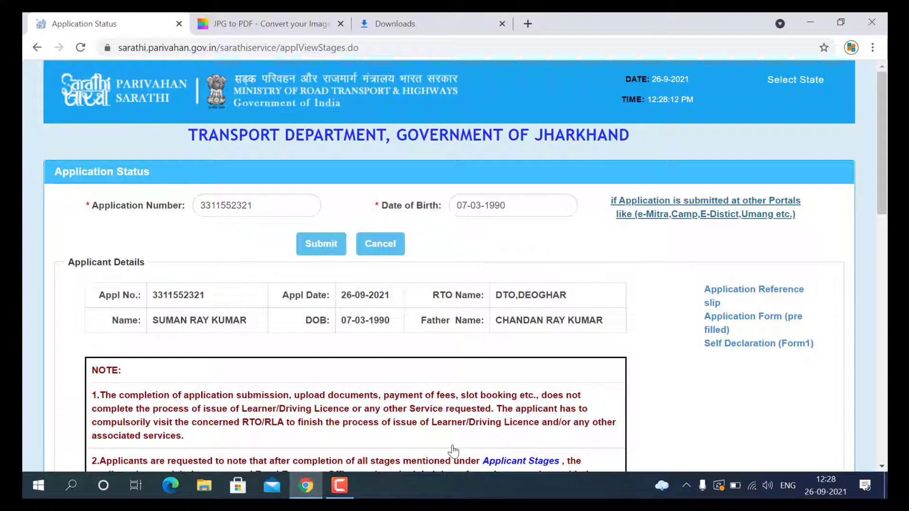
# Step: Review the application's stages table, with fee payment still pending, then return to the portal home page
pyautogui.moveTo(882, 178); pyautogui.dragTo(887, 390)
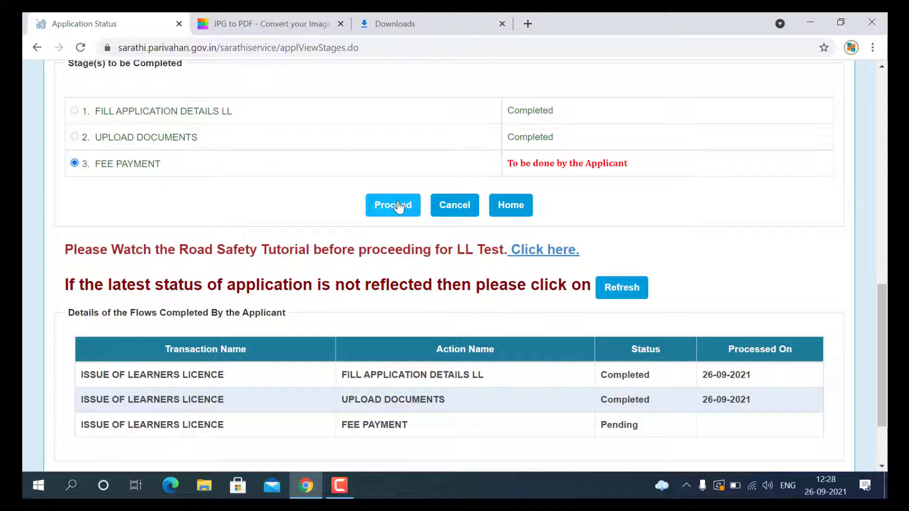
pyautogui.moveTo(879, 365); pyautogui.dragTo(877, 360)
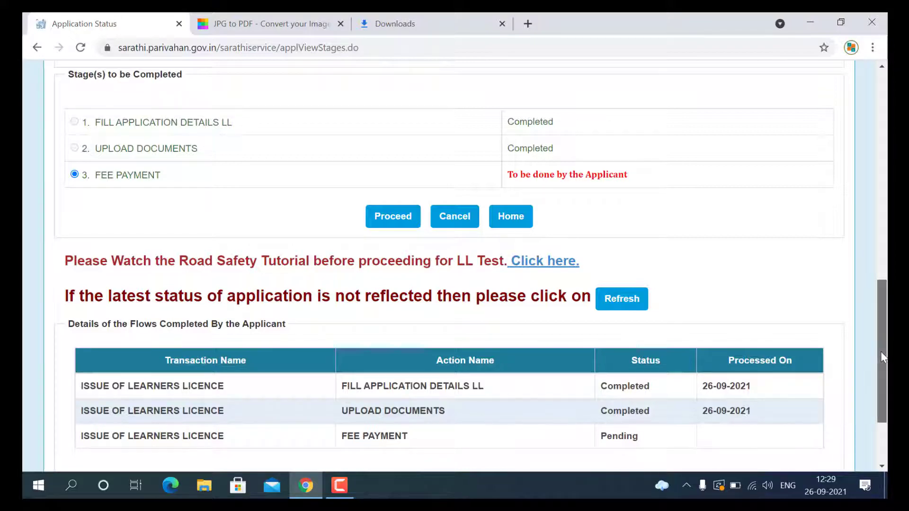
pyautogui.moveTo(878, 337)
pyautogui.mouseDown()
pyautogui.moveTo(876, 291)
pyautogui.moveTo(881, 389)
pyautogui.moveTo(876, 352)
pyautogui.mouseUp()
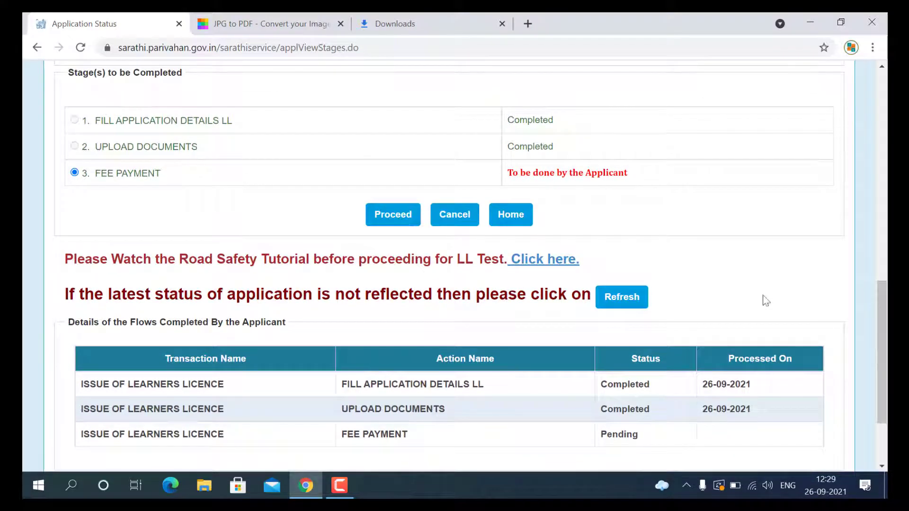
pyautogui.click(515, 221)
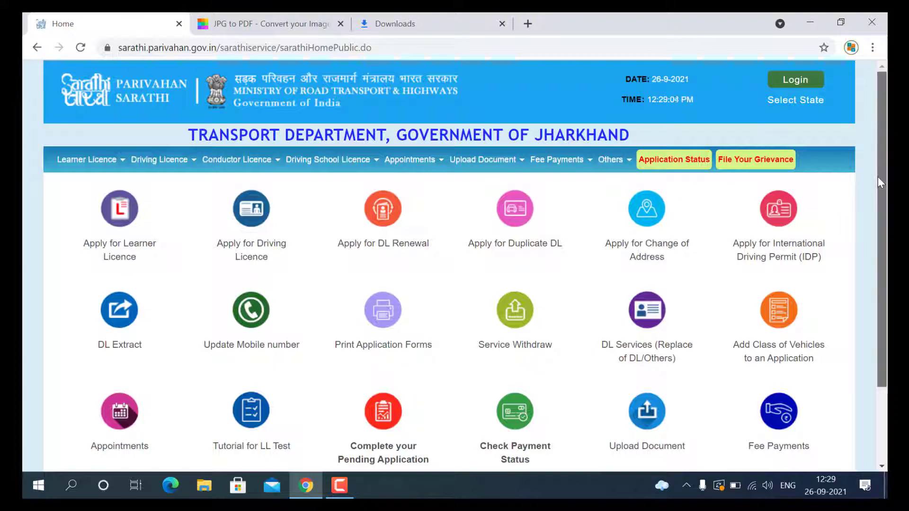
# Step: Open LLTest Slot Booking under Appointments > Slot Booking
pyautogui.moveTo(878, 177); pyautogui.dragTo(884, 234)
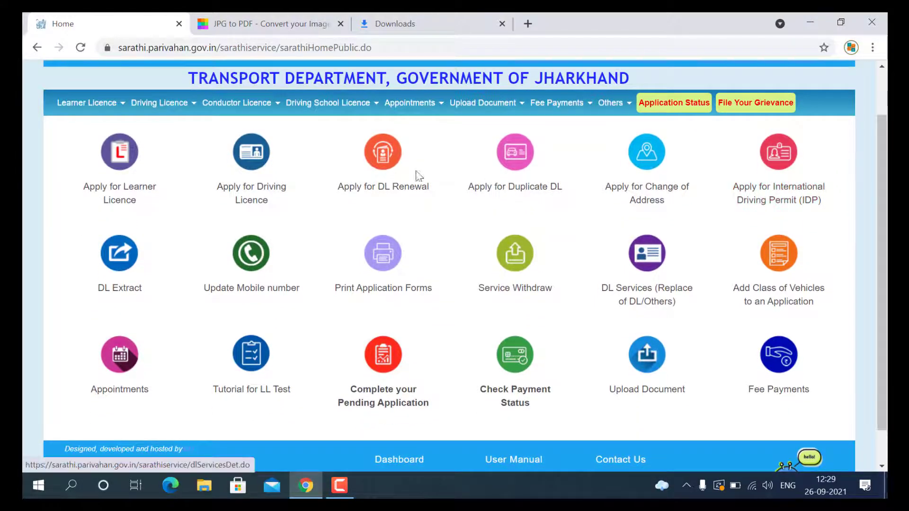
pyautogui.click(118, 368)
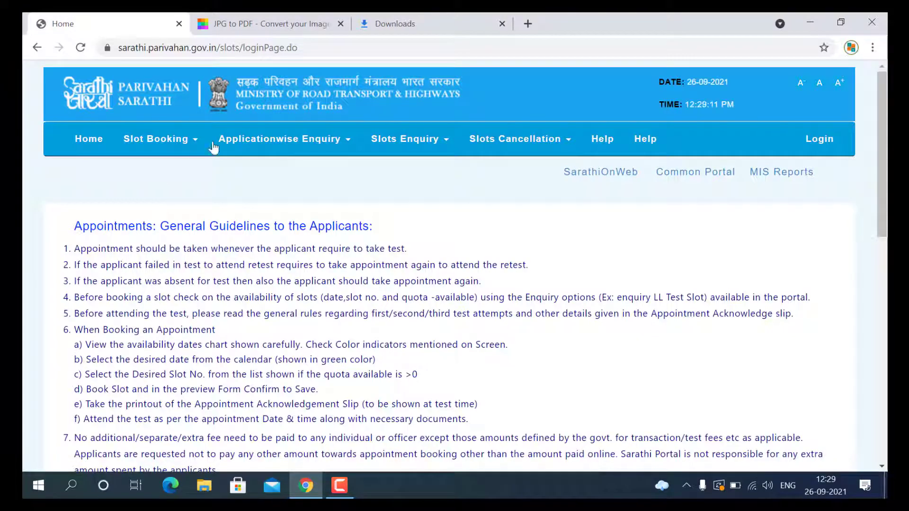
pyautogui.moveTo(186, 145)
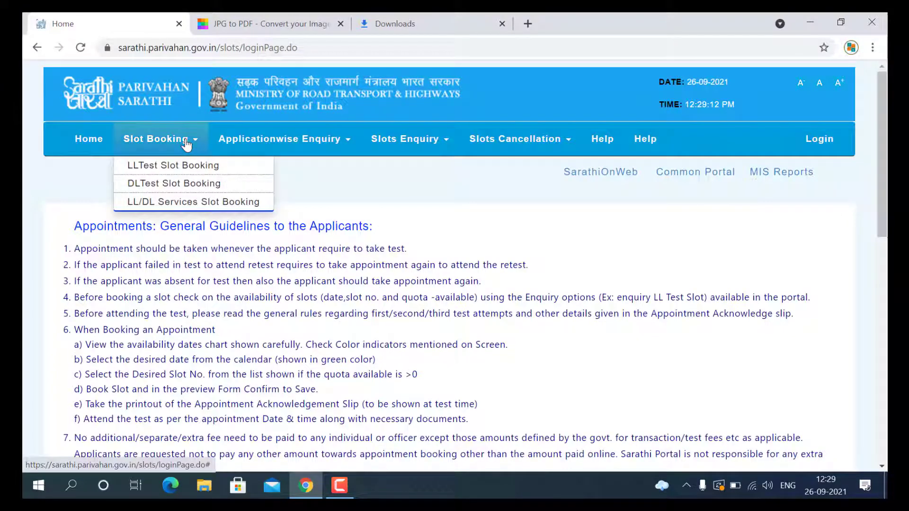
pyautogui.click(164, 168)
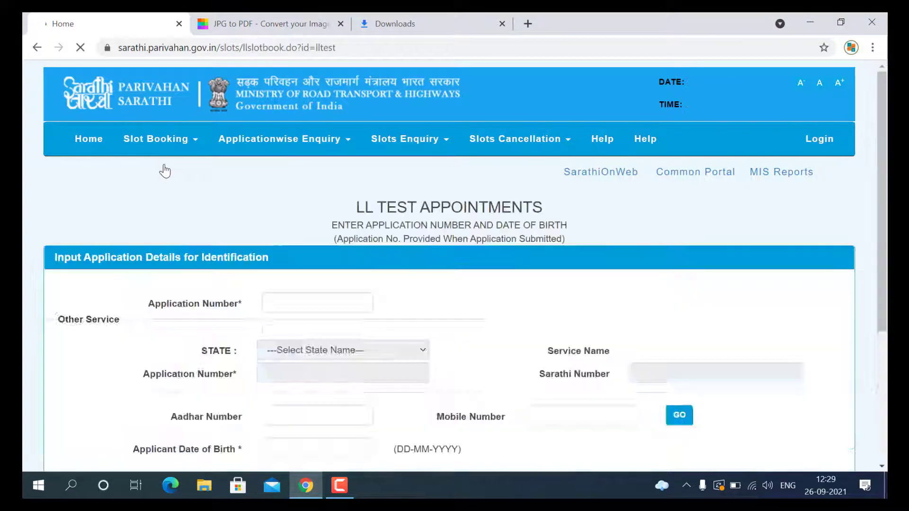
# Step: Enter the application number, submit the LL test booking, and dismiss the Rs.350 unpaid-fee error
pyautogui.click(286, 301)
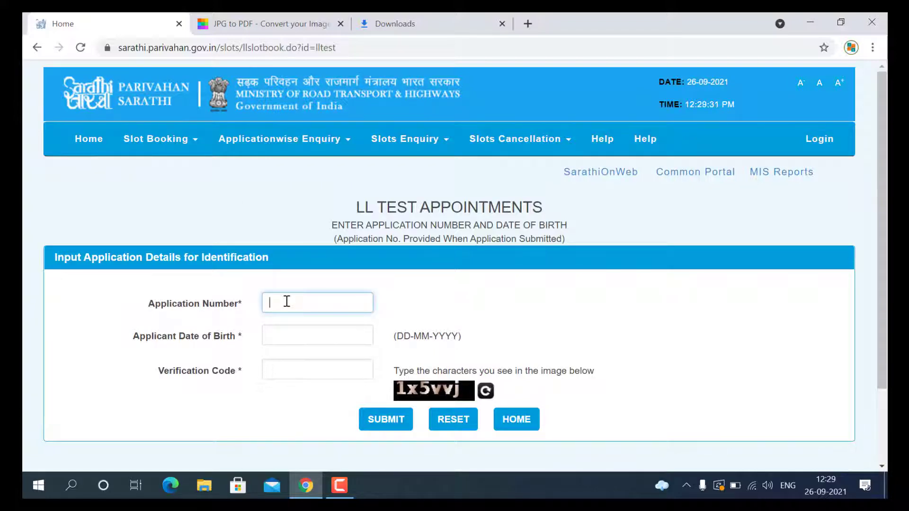
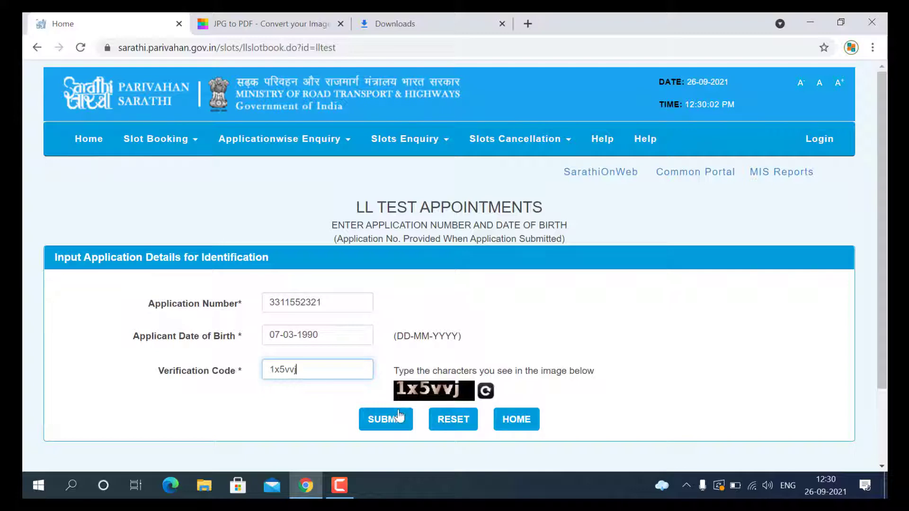
pyautogui.click(391, 426)
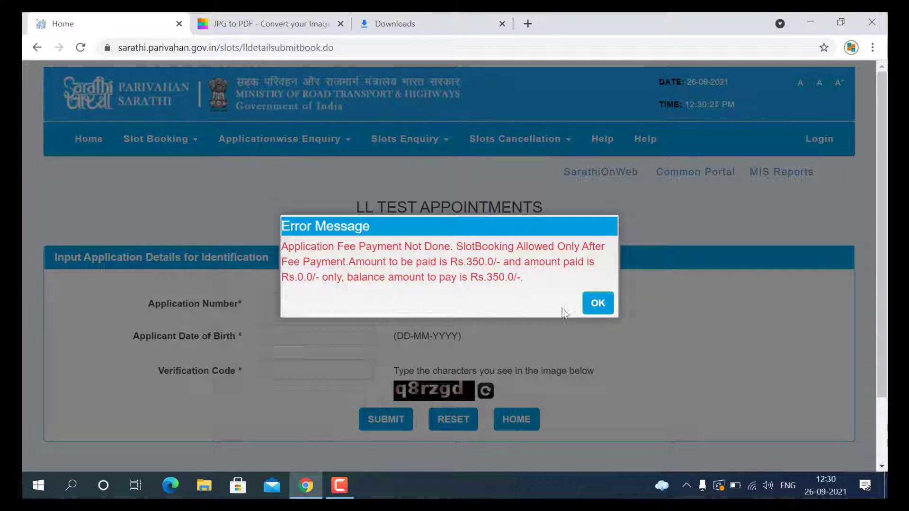
pyautogui.click(598, 310)
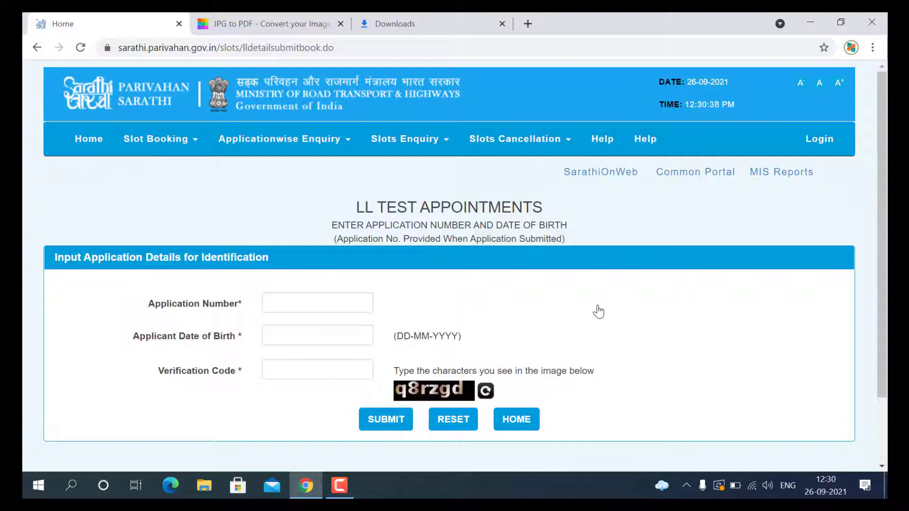
# Step: Leave the LL test booking form via Home in the slots navigation bar
pyautogui.click(92, 142)
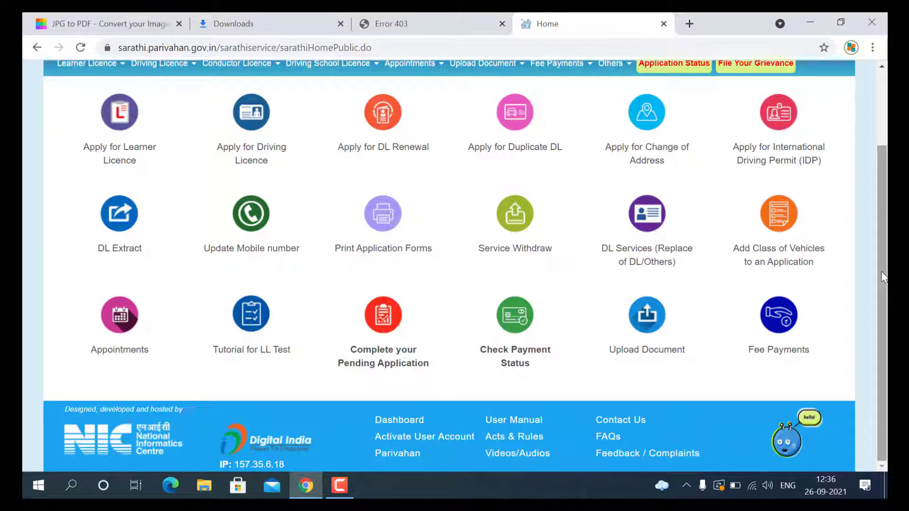
# Step: Open Apply for Driving Licence to view the seven New DL stage details
pyautogui.moveTo(884, 277); pyautogui.dragTo(882, 190)
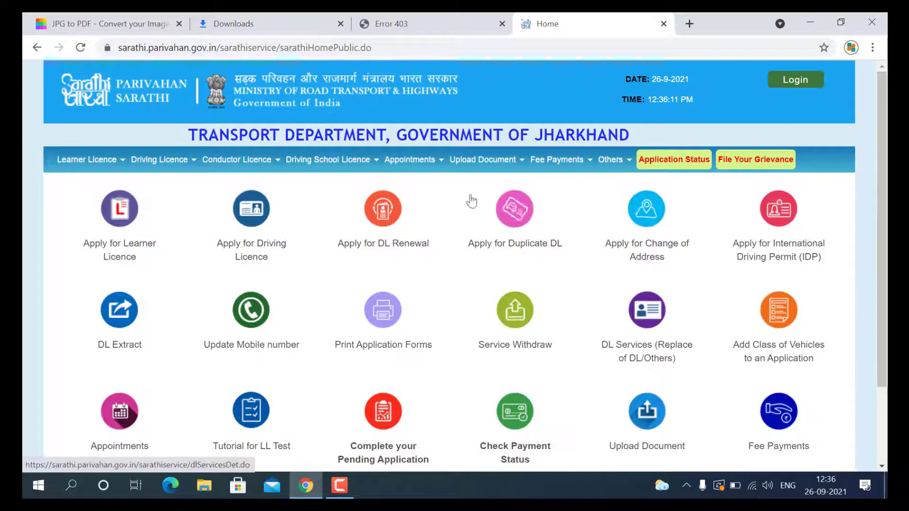
pyautogui.click(251, 218)
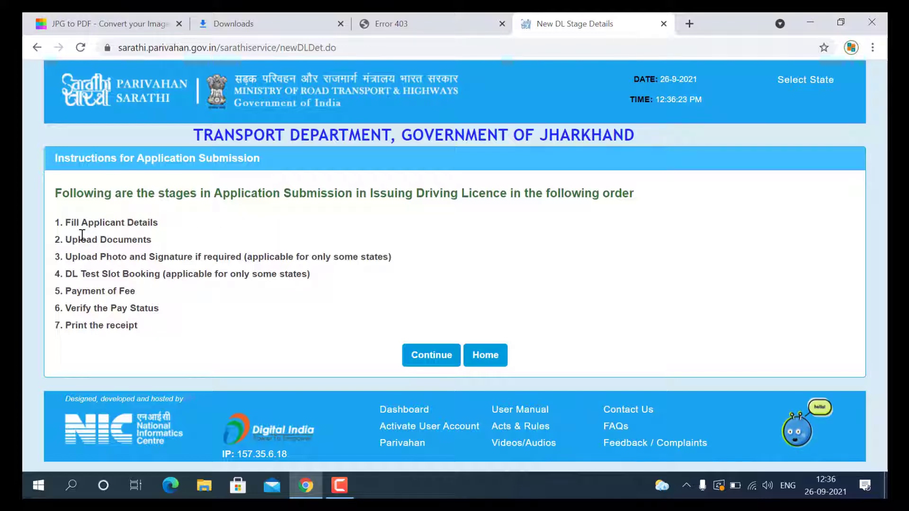
pyautogui.click(433, 355)
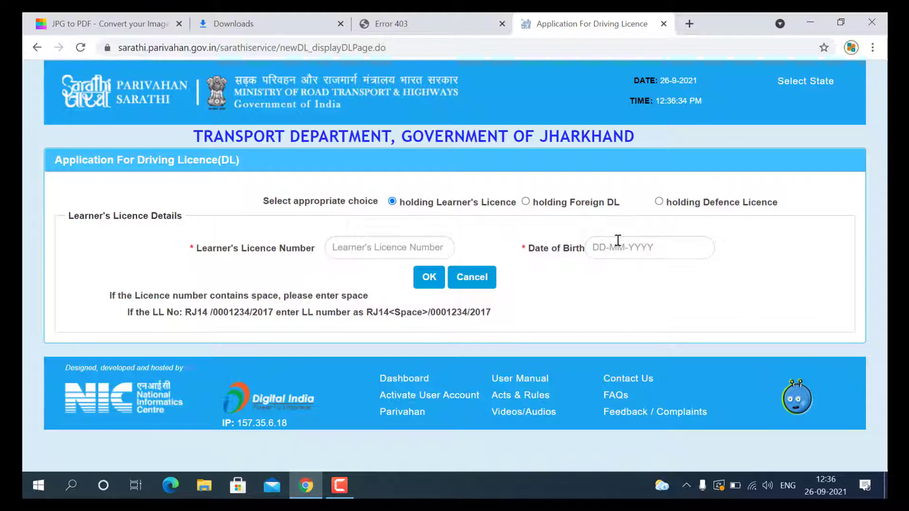
pyautogui.click(36, 48)
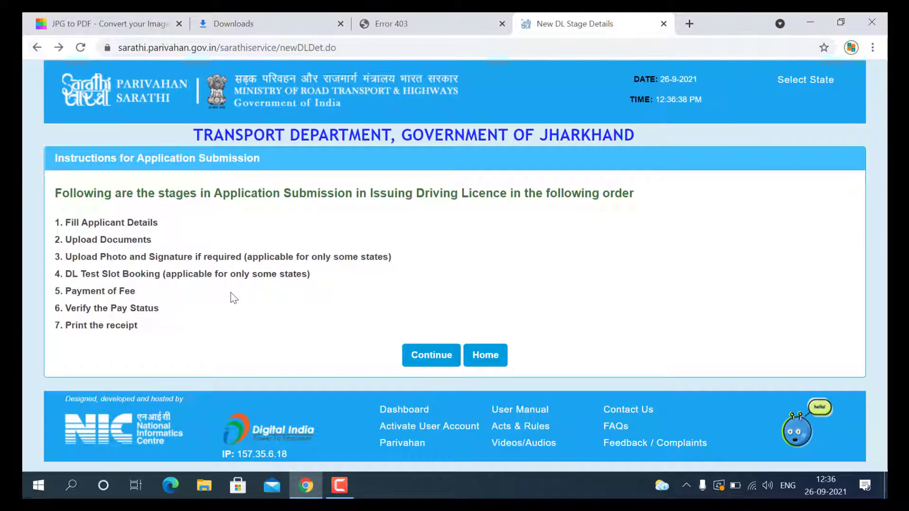